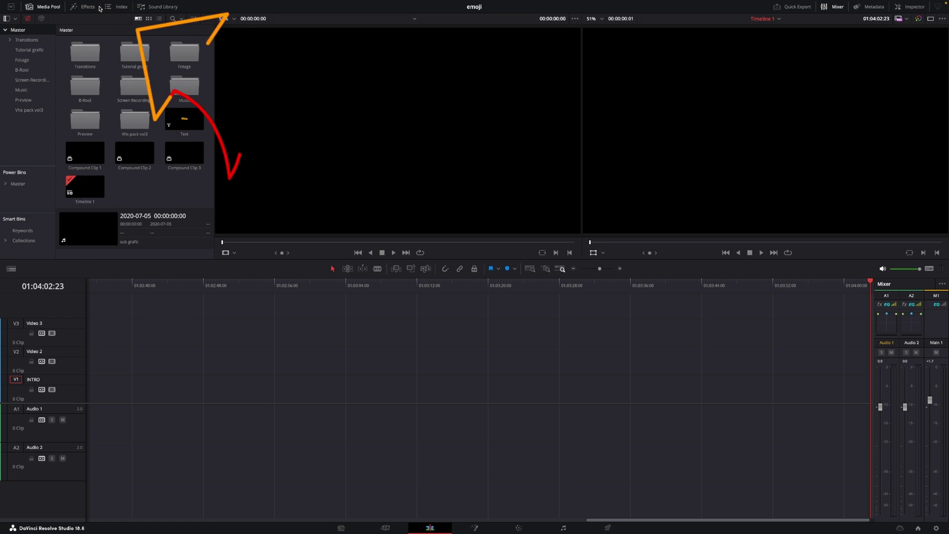
# - Add a basic Text title clip to the INTRO video track at about 01:03:04:00 and select it
pyautogui.click(82, 6)
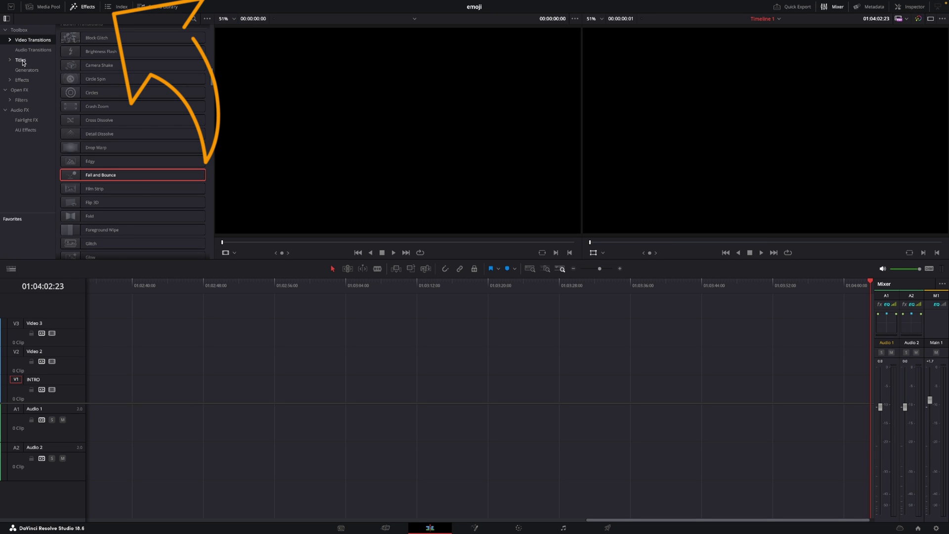
pyautogui.click(21, 60)
pyautogui.scroll(10, 125, 136)
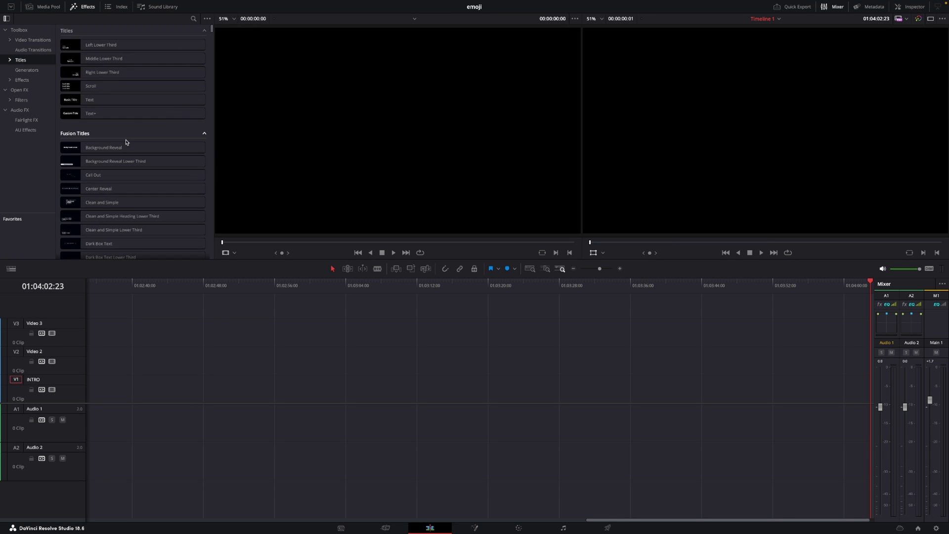
pyautogui.click(94, 102)
pyautogui.moveTo(94, 101); pyautogui.dragTo(339, 383)
pyautogui.click(355, 390)
# - Delete the default "Basic Title" wording from the title clip's rich text
pyautogui.click(914, 7)
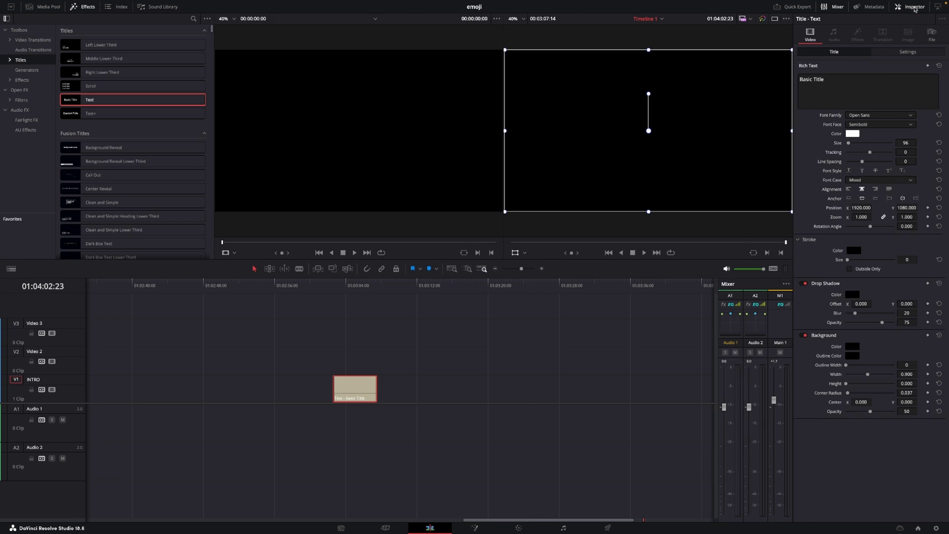
pyautogui.tripleClick(826, 80)
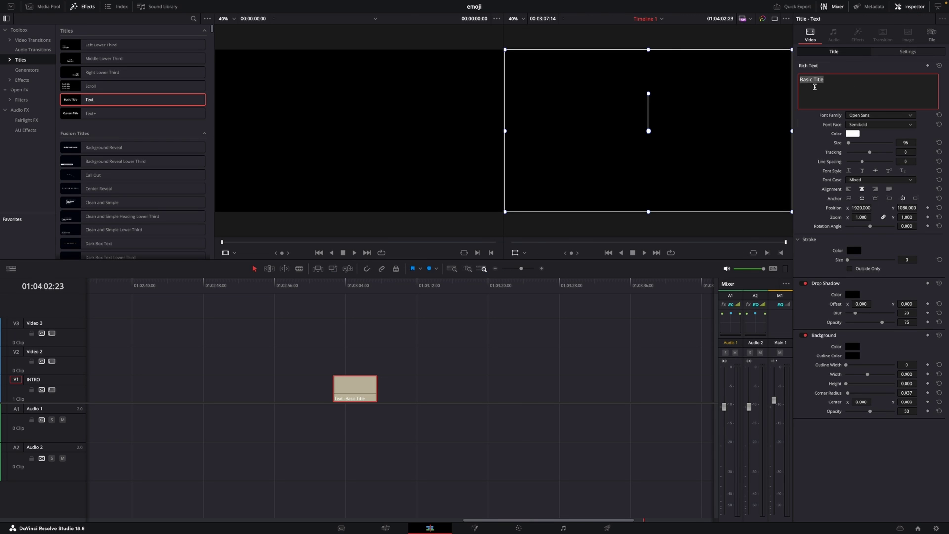
pyautogui.click(839, 78)
pyautogui.press('BackSpace')
pyautogui.press('BackSpace')
pyautogui.press('BackSpace')
pyautogui.press('BackSpace')
pyautogui.press('BackSpace')
pyautogui.press('BackSpace')
pyautogui.press('BackSpace')
pyautogui.press('BackSpace')
pyautogui.press('BackSpace')
pyautogui.press('BackSpace')
# - Insert light bulb, plus and movie camera emojis into the empty title text using the system's Character Viewer
pyautogui.click(841, 5)
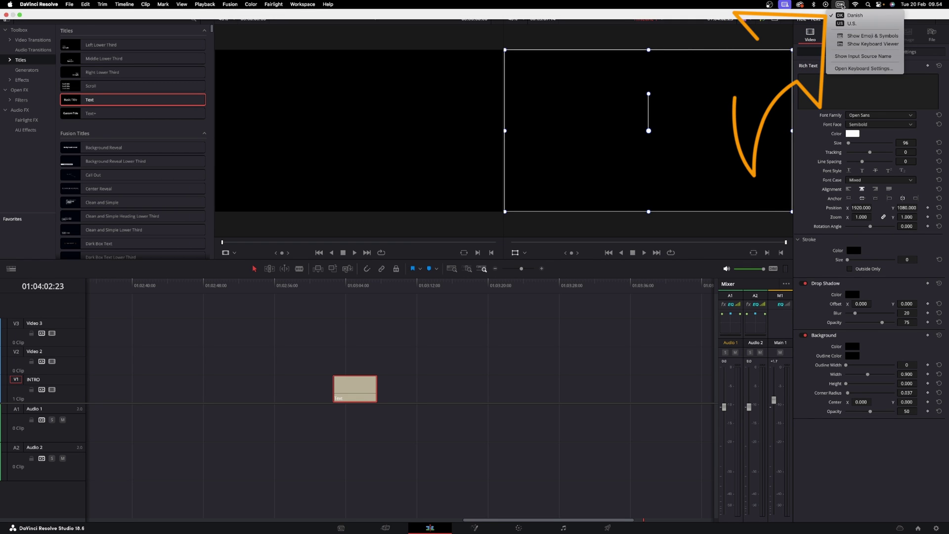
pyautogui.click(857, 36)
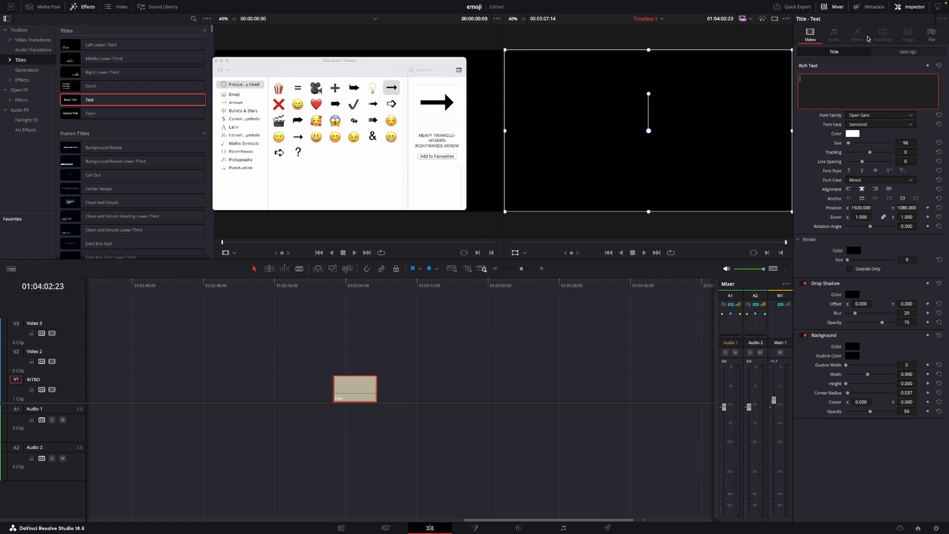
pyautogui.click(805, 80)
pyautogui.click(374, 89)
pyautogui.doubleClick(373, 88)
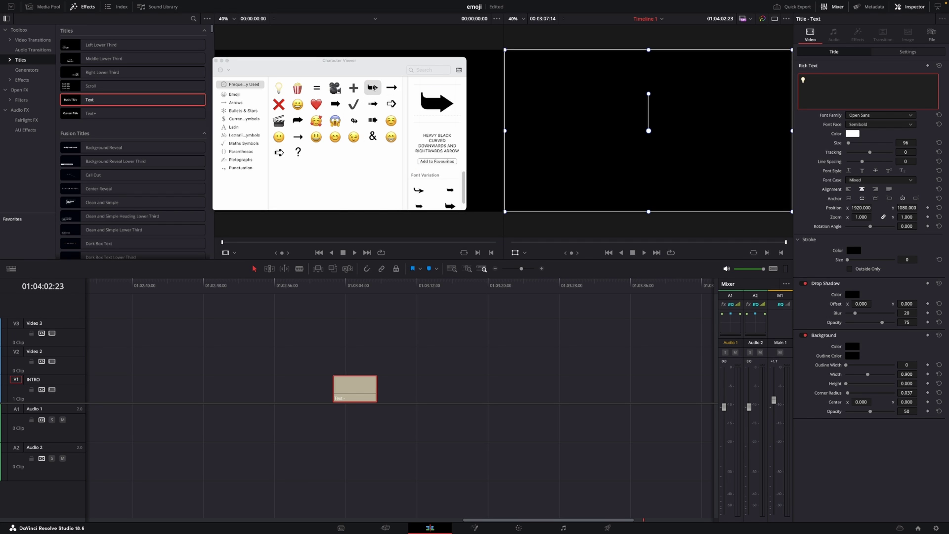
pyautogui.doubleClick(350, 89)
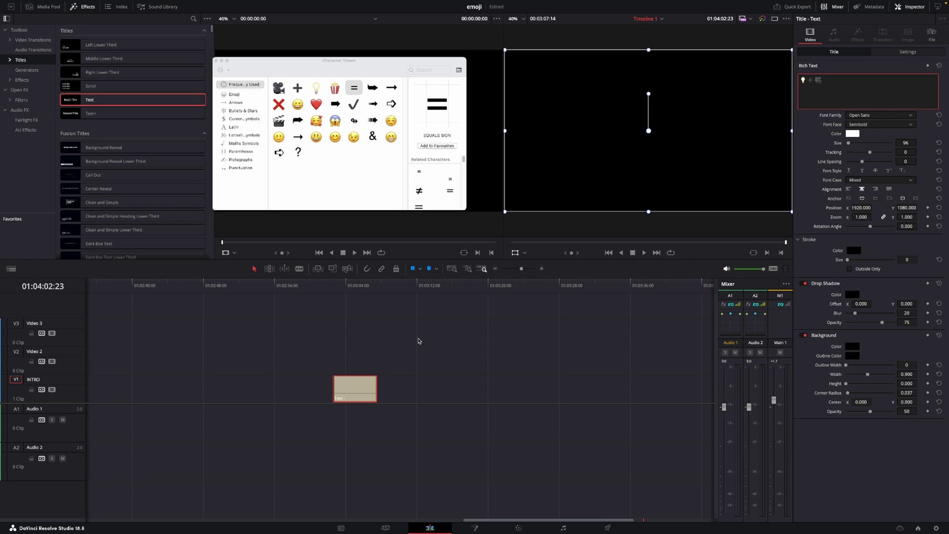
# - Duplicate the title clip further along the INTRO track and replace the copy's text with an equals sign and a popcorn emoji
pyautogui.click(346, 391)
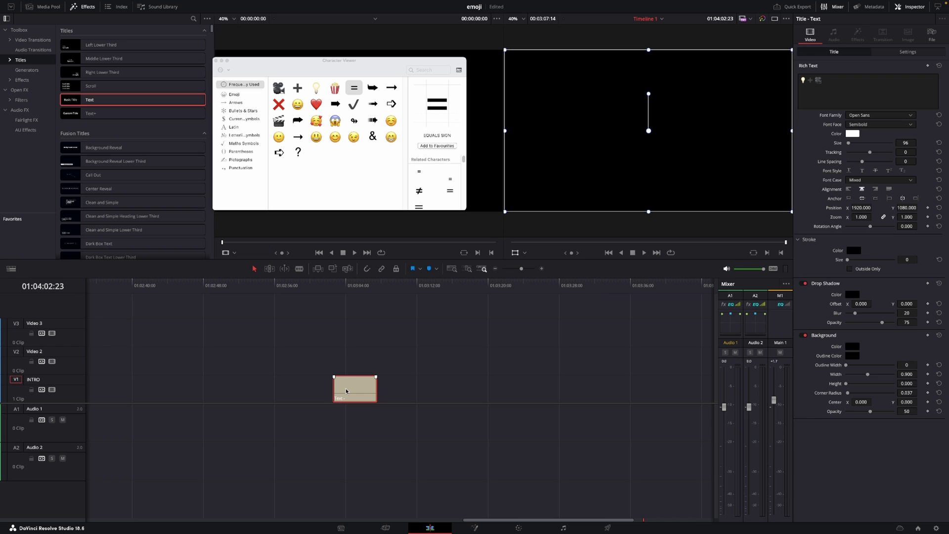
pyautogui.moveTo(346, 391); pyautogui.dragTo(413, 391)
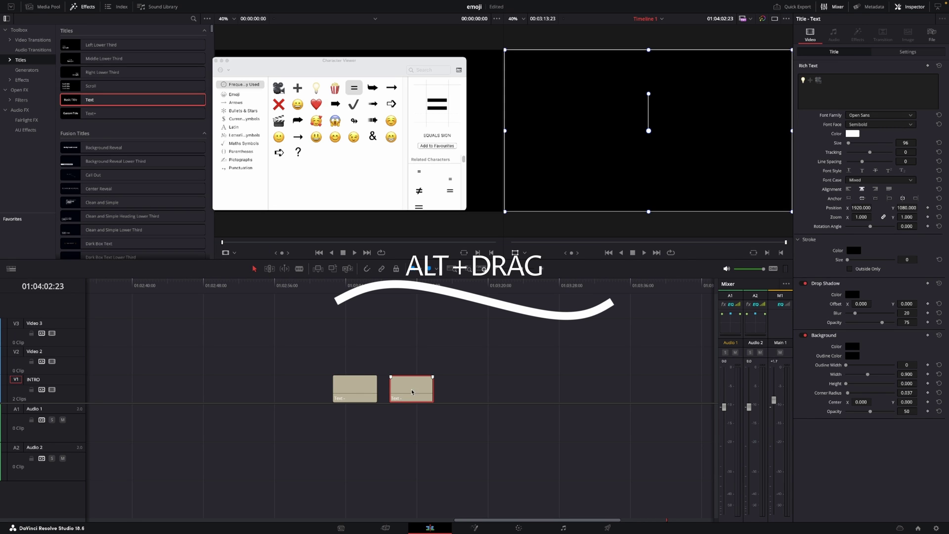
pyautogui.click(828, 78)
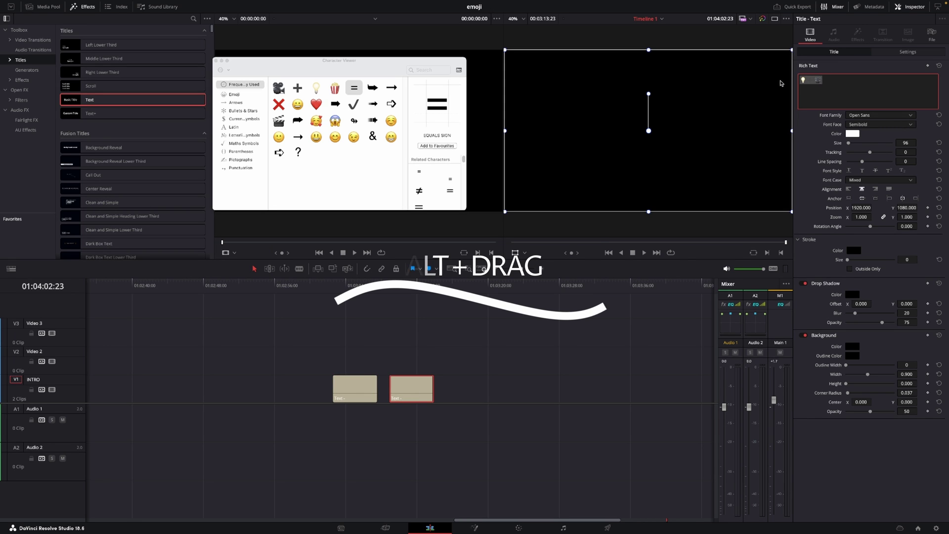
pyautogui.press('BackSpace')
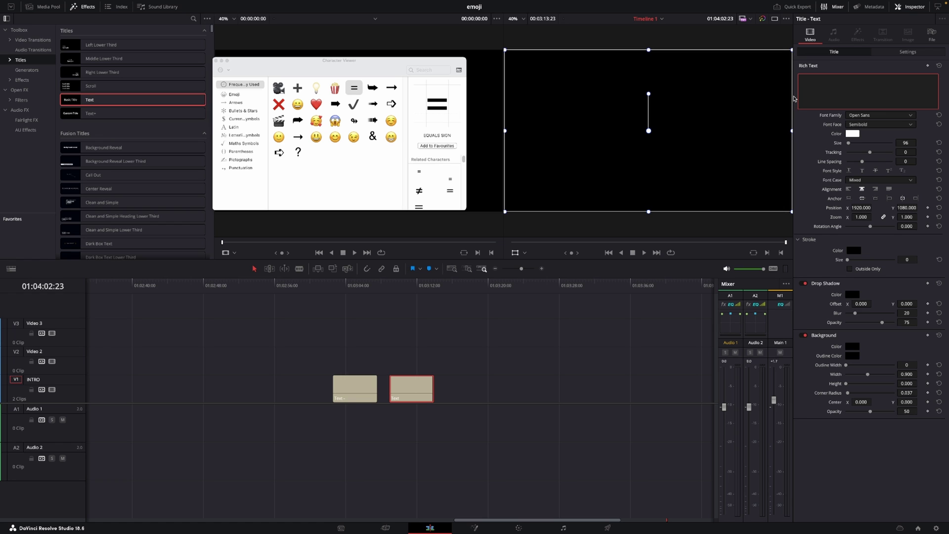
pyautogui.doubleClick(355, 91)
pyautogui.doubleClick(355, 91)
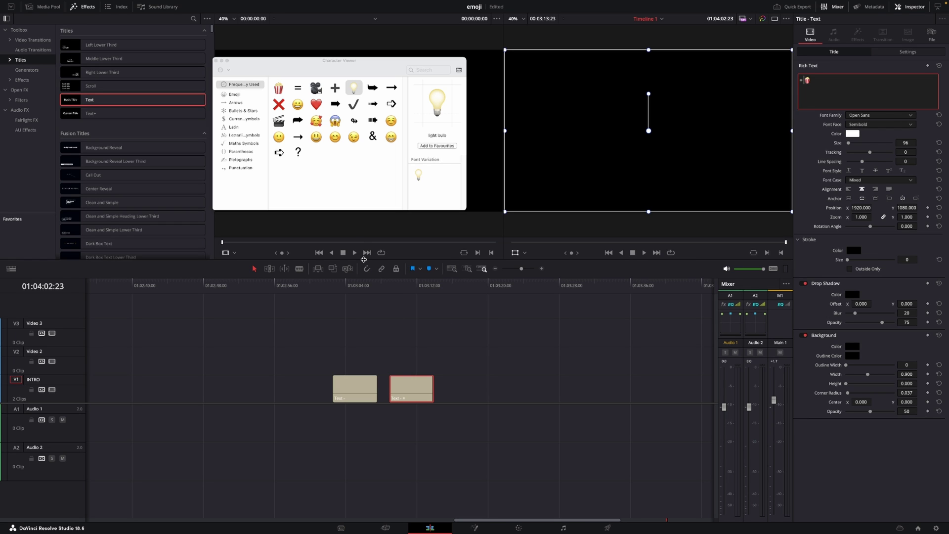
pyautogui.click(217, 62)
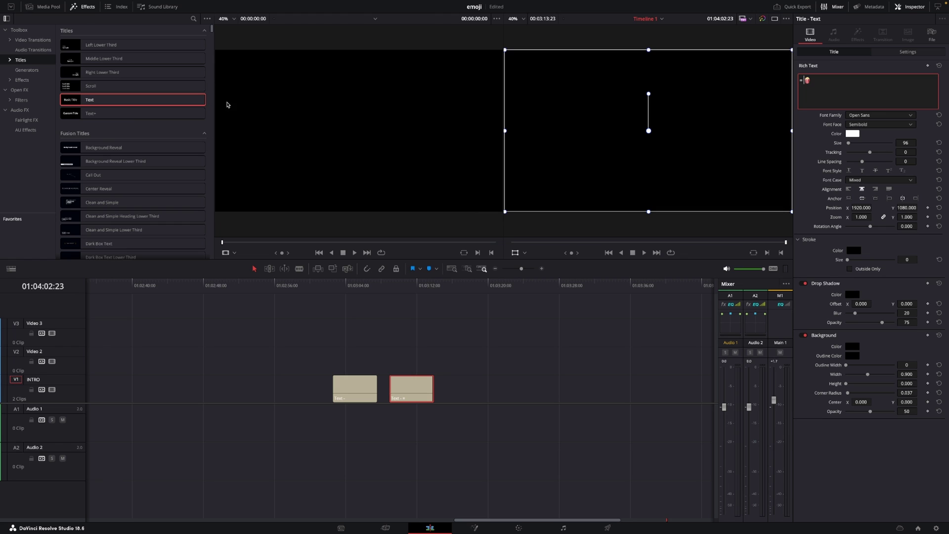
# - Turn each of the two emoji titles into its own compound clip and move both up to the Video 2 track
pyautogui.click(353, 292)
pyautogui.click(368, 383)
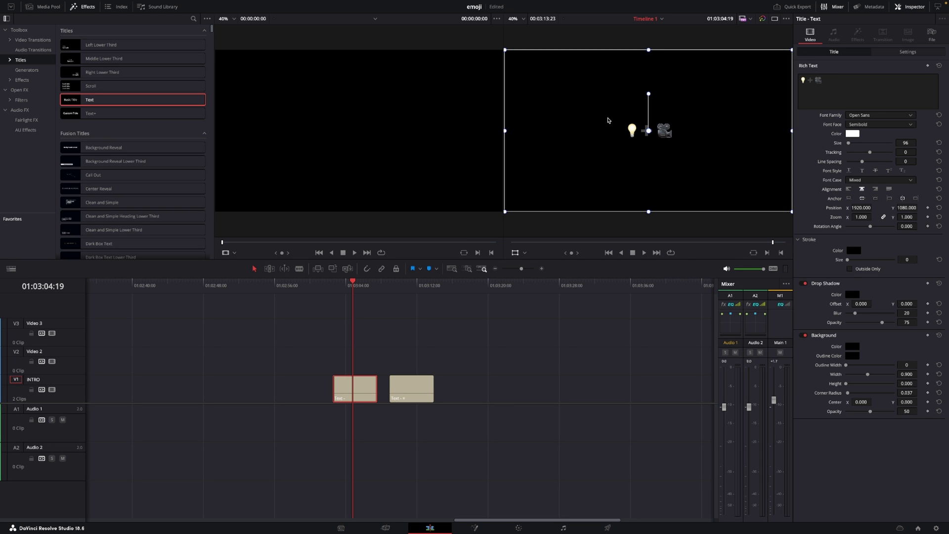
pyautogui.rightClick(360, 389)
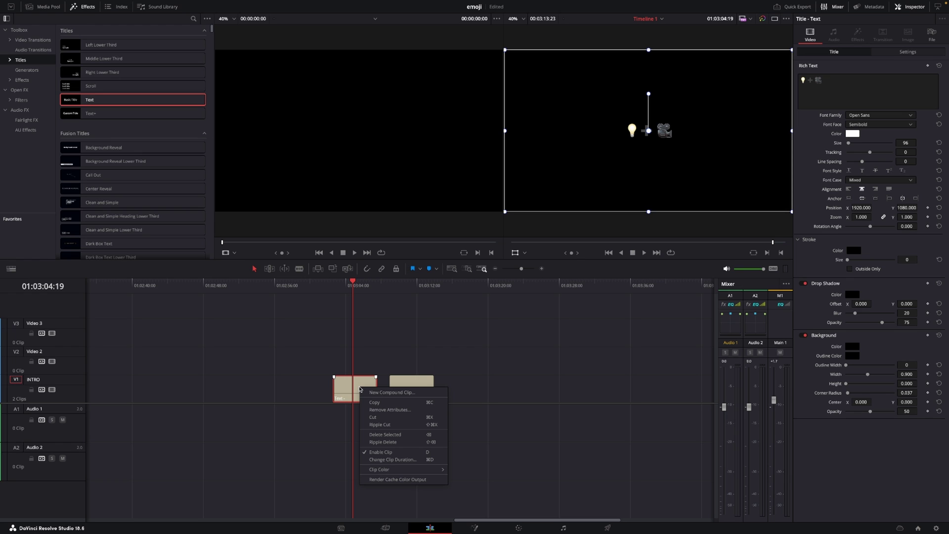
pyautogui.click(376, 393)
pyautogui.click(523, 290)
pyautogui.rightClick(406, 400)
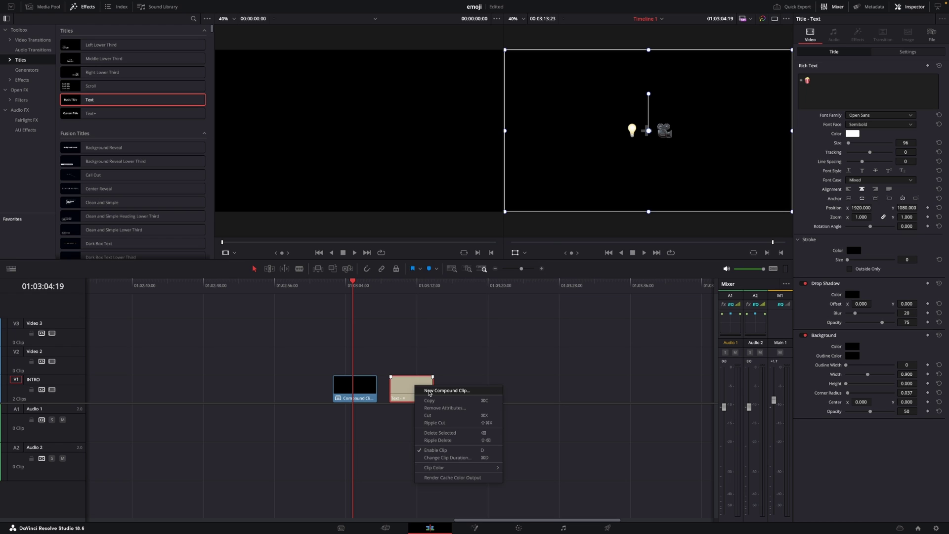
pyautogui.click(429, 392)
pyautogui.click(525, 289)
pyautogui.moveTo(362, 386); pyautogui.dragTo(362, 359)
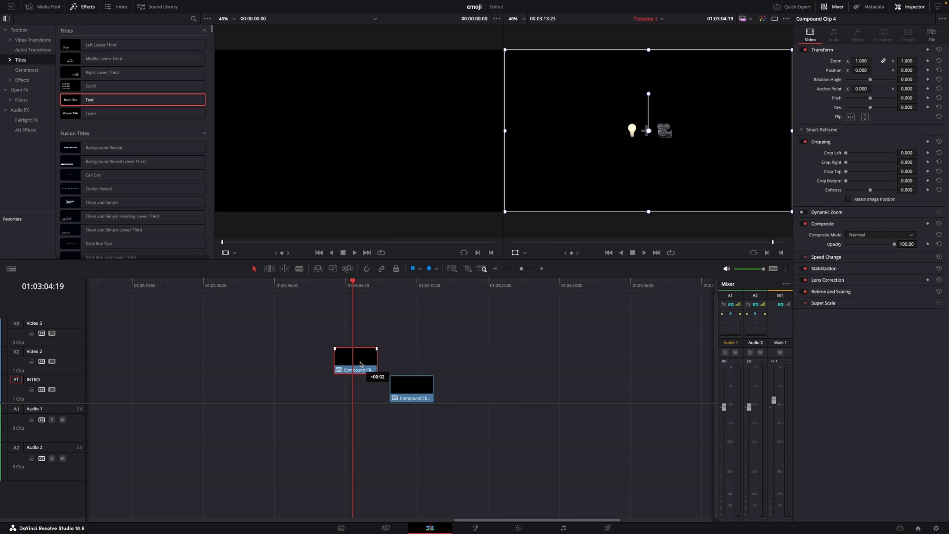
pyautogui.moveTo(411, 382); pyautogui.dragTo(409, 353)
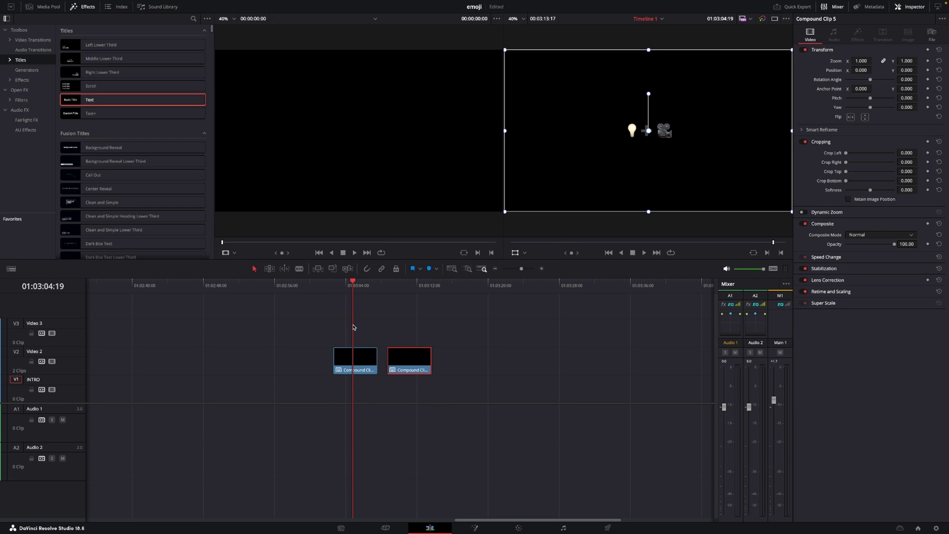
# - Set the first emoji compound clip's zoom to 1.330 and save the project
pyautogui.moveTo(356, 285); pyautogui.dragTo(346, 283)
pyautogui.click(363, 361)
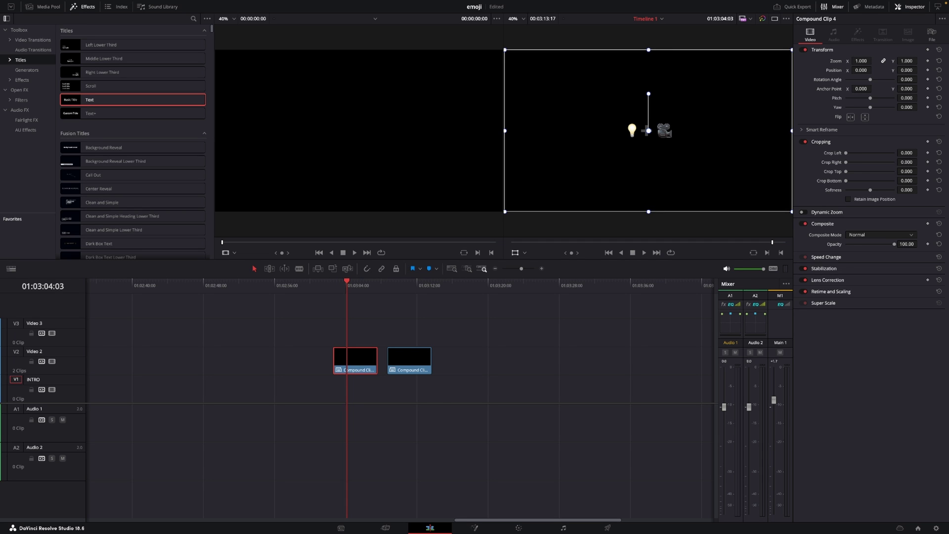
pyautogui.moveTo(861, 61)
pyautogui.mouseDown()
pyautogui.moveTo(881, 61)
pyautogui.moveTo(873, 61)
pyautogui.mouseUp()
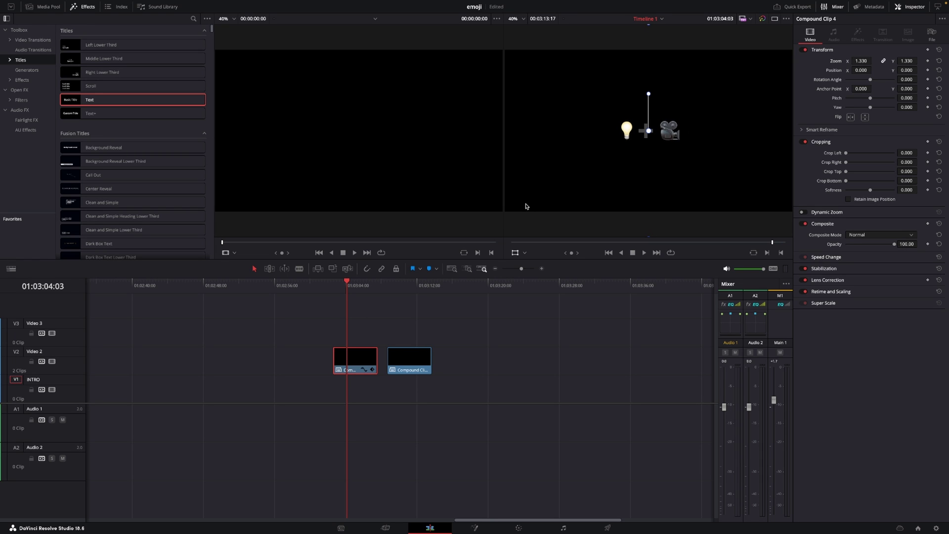
pyautogui.hotkey('ctrl', 's')
# - Place a Solid Color generator on the INTRO track beneath the first compound clip and make it orange FF9900
pyautogui.click(27, 70)
pyautogui.moveTo(64, 168); pyautogui.dragTo(334, 418)
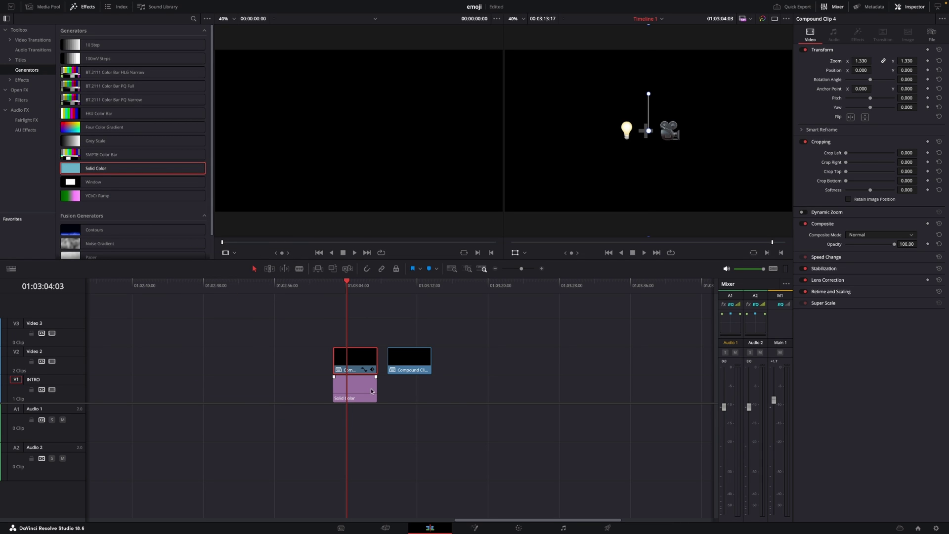
pyautogui.click(370, 391)
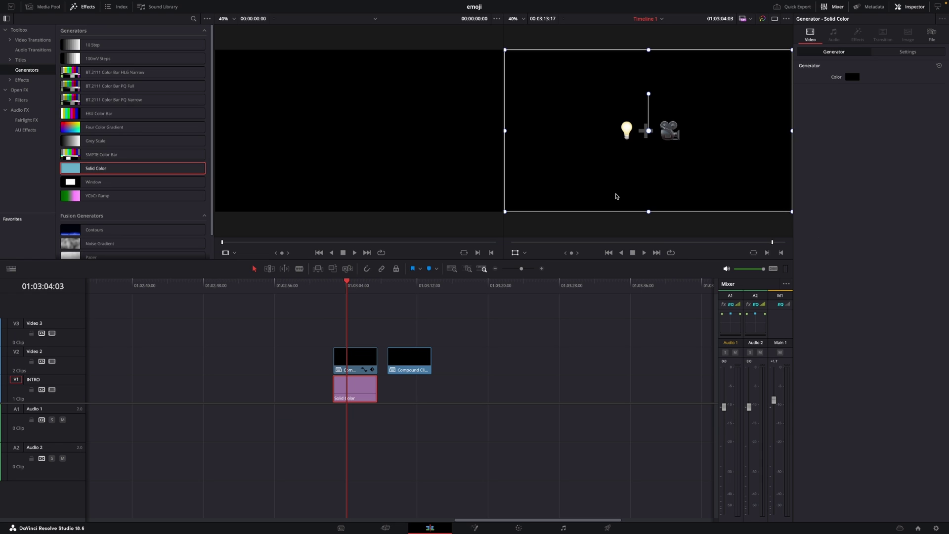
pyautogui.click(851, 78)
pyautogui.click(239, 287)
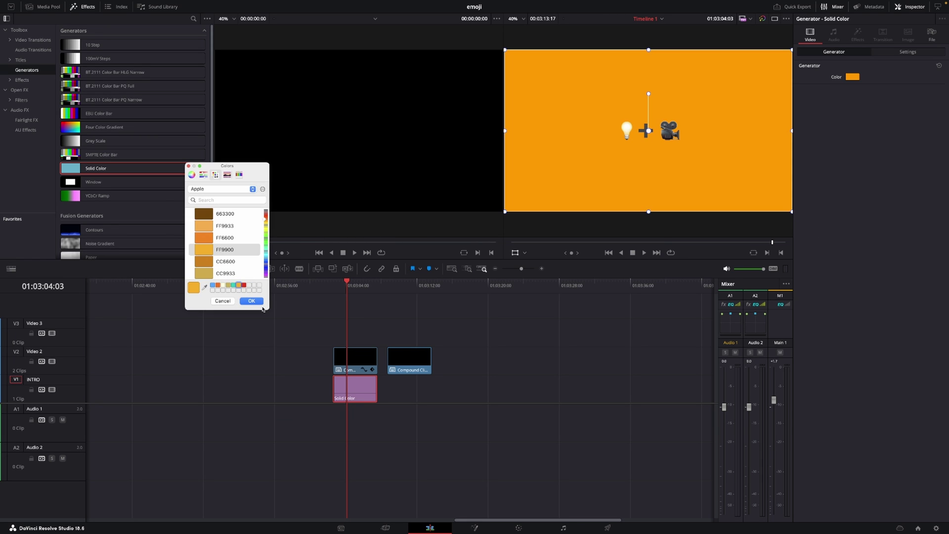
pyautogui.click(252, 301)
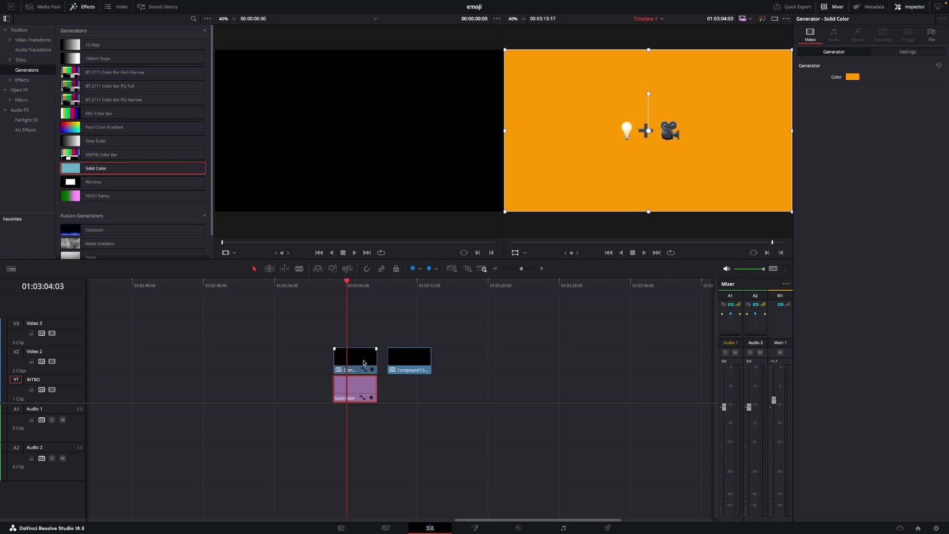
# - Apply the Paper Edge effect to the first emoji compound clip on the Video 2 track
pyautogui.click(21, 89)
pyautogui.click(22, 80)
pyautogui.scroll(-5, 122, 182)
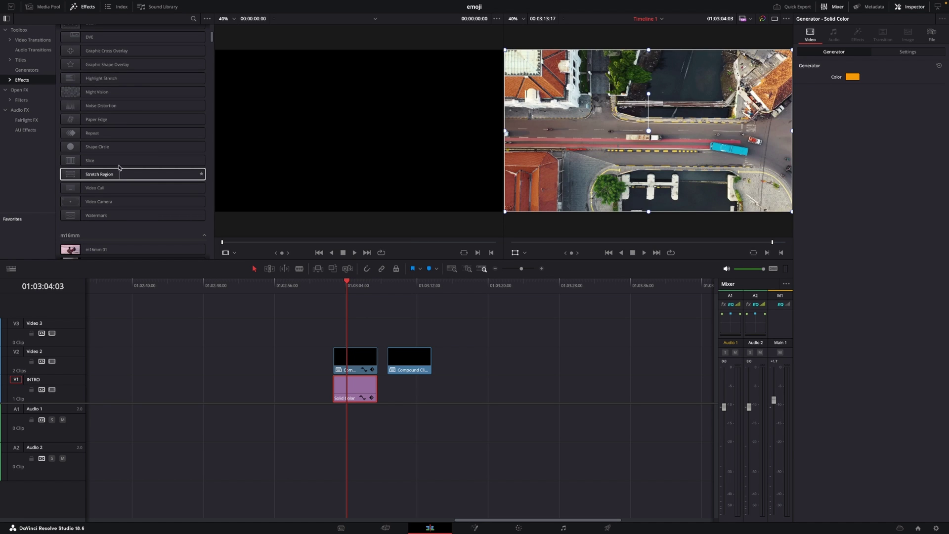
pyautogui.moveTo(94, 120); pyautogui.dragTo(355, 362)
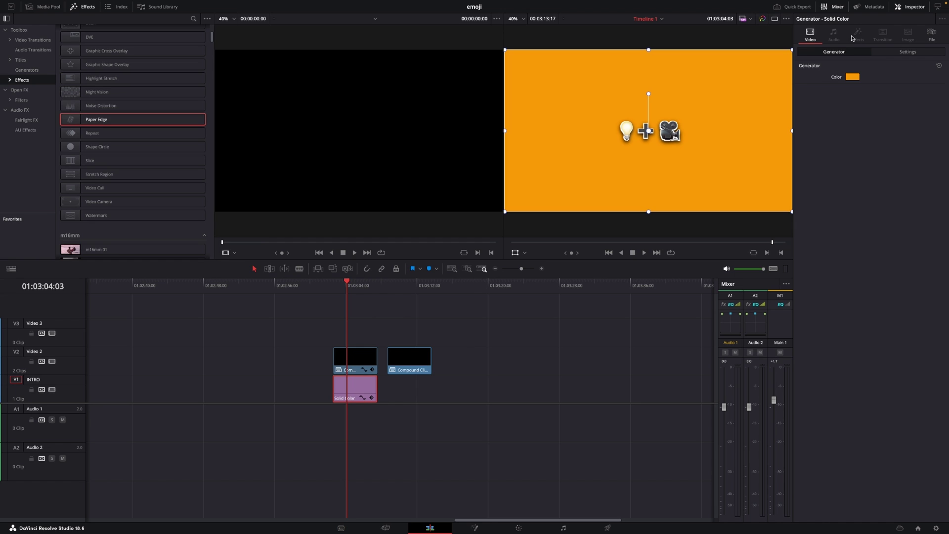
# - Set the first compound clip's Paper Edge border to 0.0044 and its edge contrast to 0.2
pyautogui.click(366, 358)
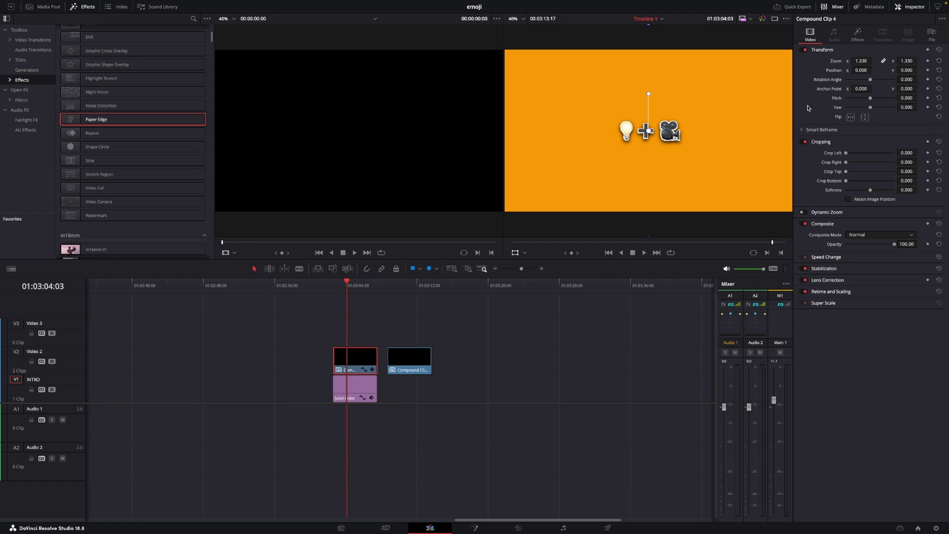
pyautogui.click(858, 34)
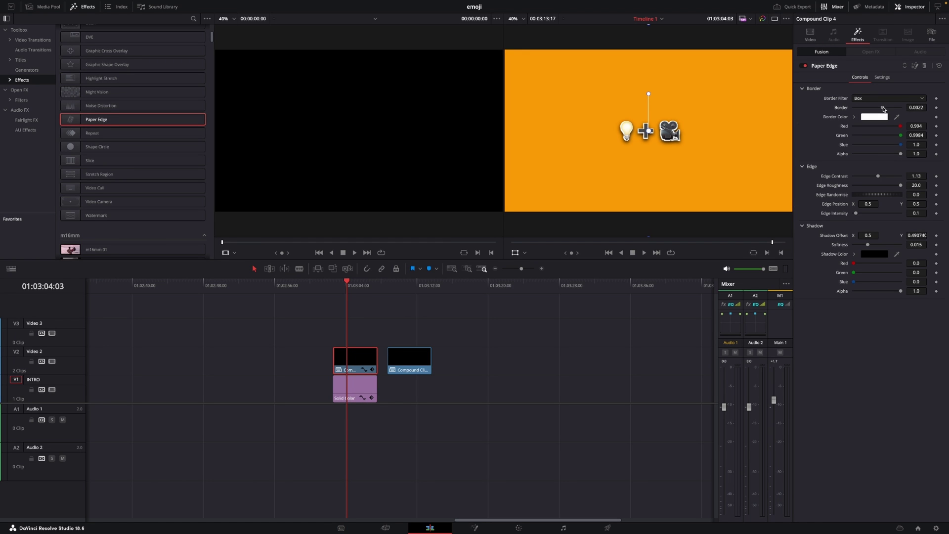
pyautogui.moveTo(884, 109); pyautogui.dragTo(888, 108)
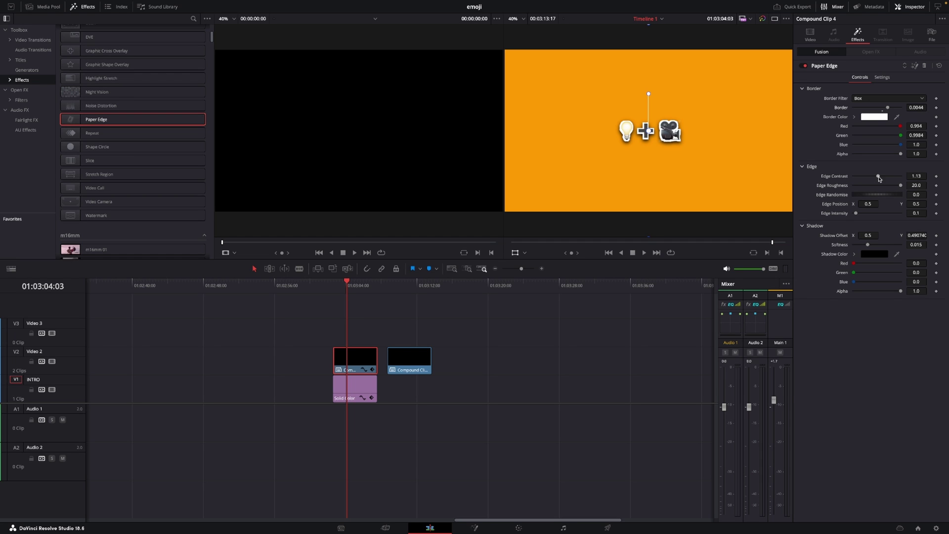
pyautogui.moveTo(878, 177); pyautogui.dragTo(858, 177)
# - Increase the first emoji compound clip's zoom a little further so the emojis appear larger
pyautogui.click(811, 35)
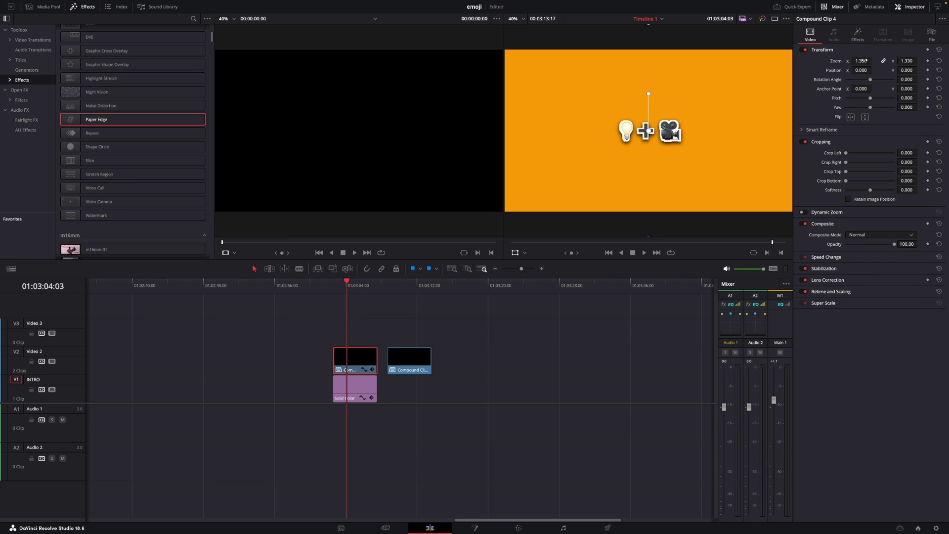
pyautogui.moveTo(861, 60); pyautogui.dragTo(872, 60)
# - Adjust the Paper Edge effect to edge position X 0.405 and Y 0.44, with a border of 0.0043
pyautogui.click(854, 37)
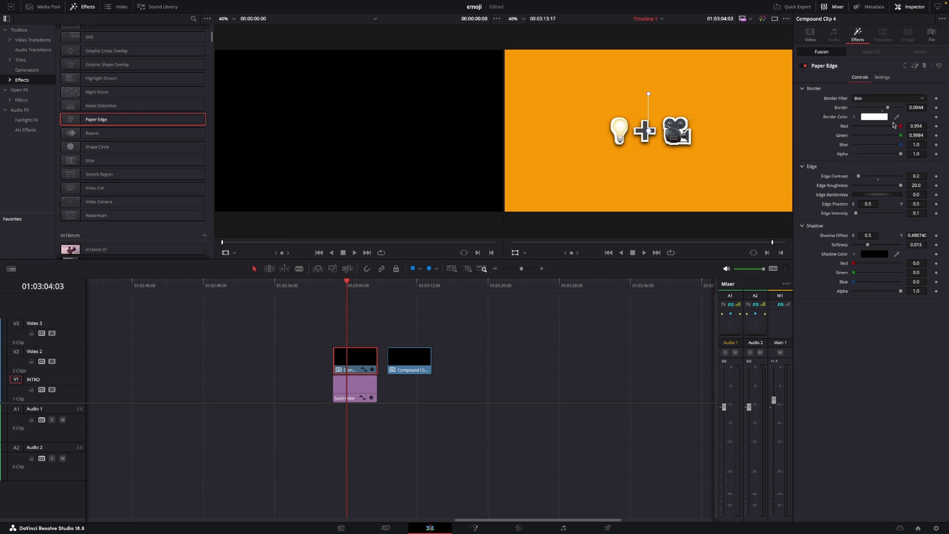
pyautogui.moveTo(889, 107); pyautogui.dragTo(884, 108)
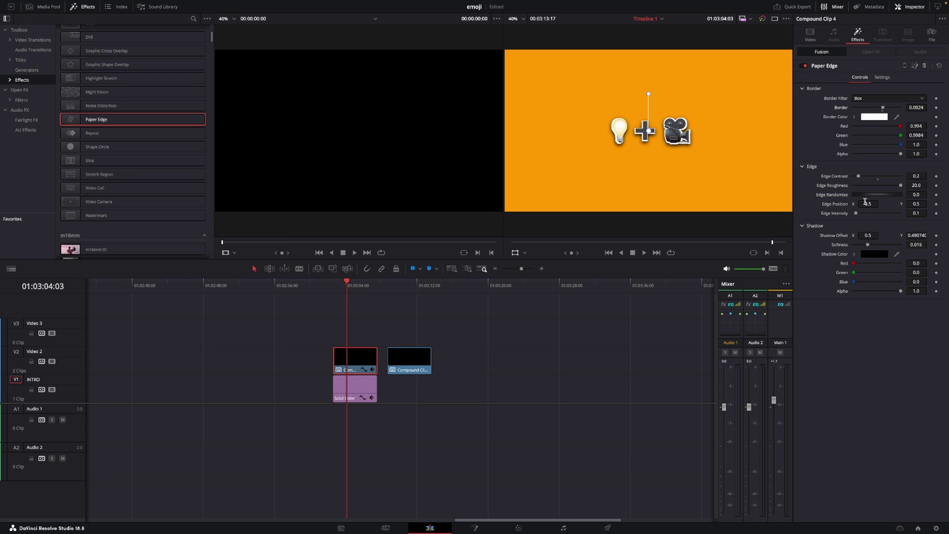
pyautogui.moveTo(866, 203); pyautogui.dragTo(844, 203)
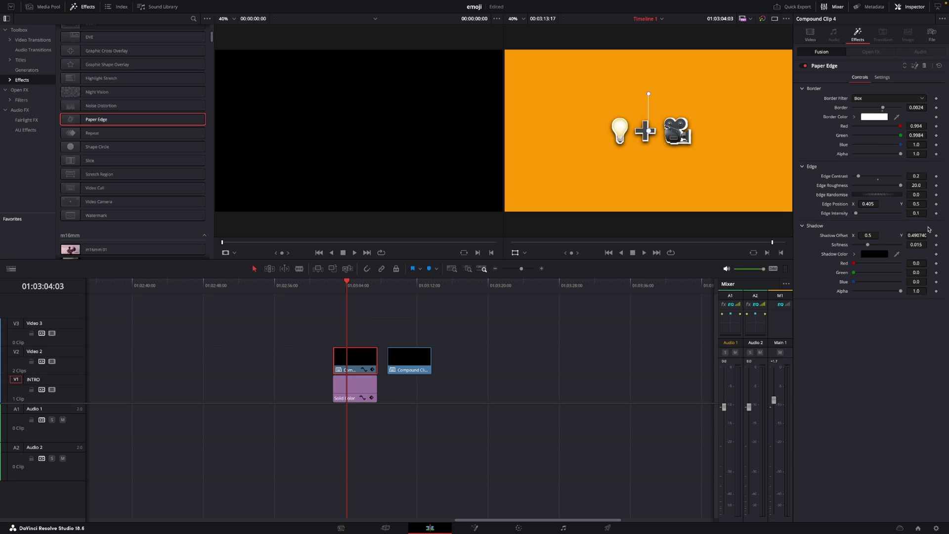
pyautogui.moveTo(919, 204); pyautogui.dragTo(913, 204)
pyautogui.moveTo(884, 108); pyautogui.dragTo(888, 110)
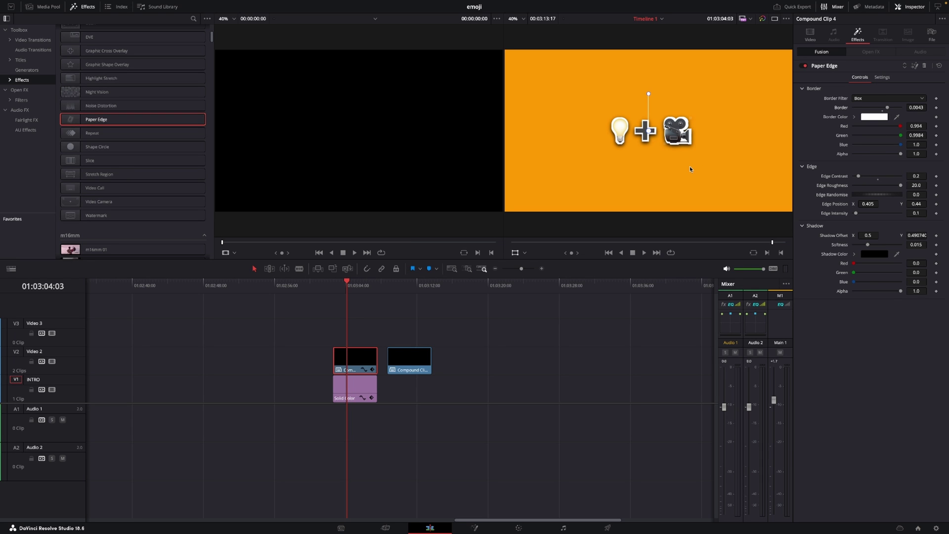
# - Copy all video attributes of Compound Clip 4, including its Paper Edge effect and zoom, onto Compound Clip 5
pyautogui.rightClick(358, 361)
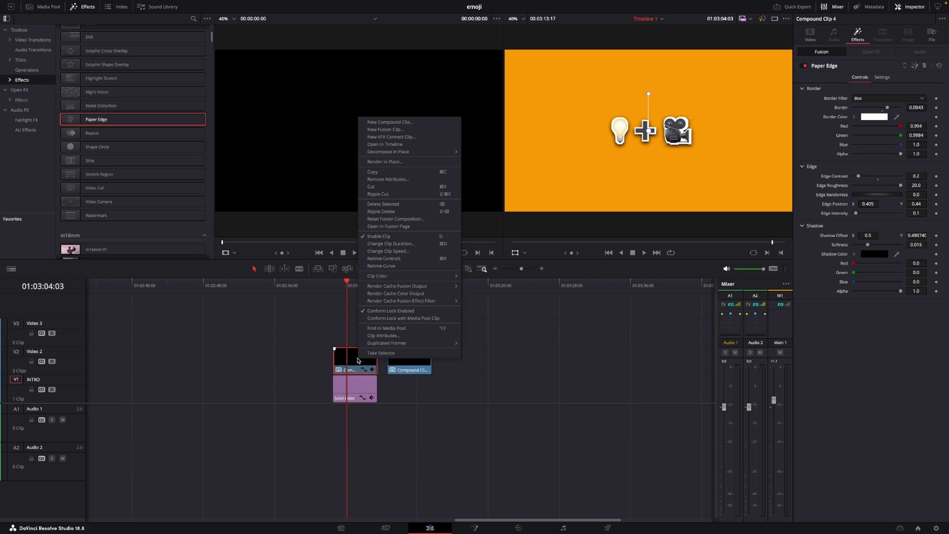
pyautogui.click(388, 172)
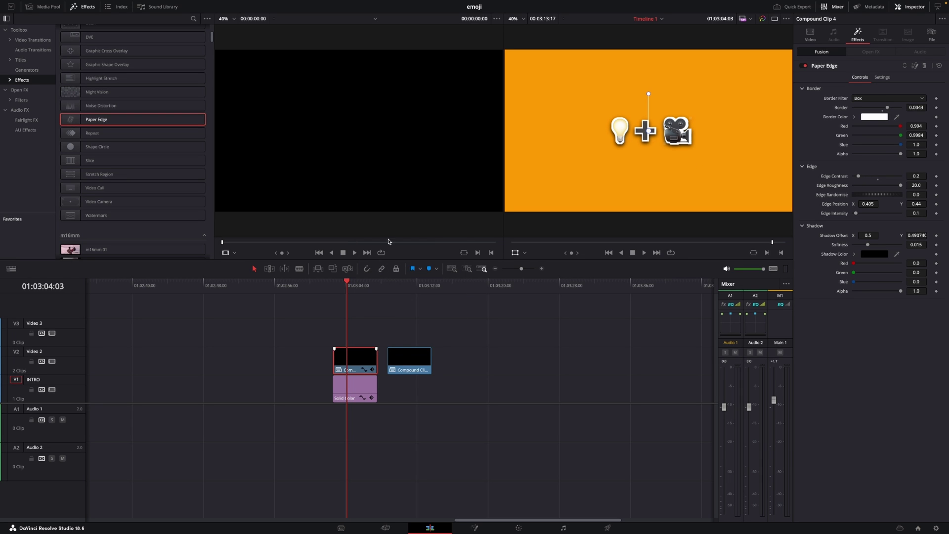
pyautogui.click(403, 285)
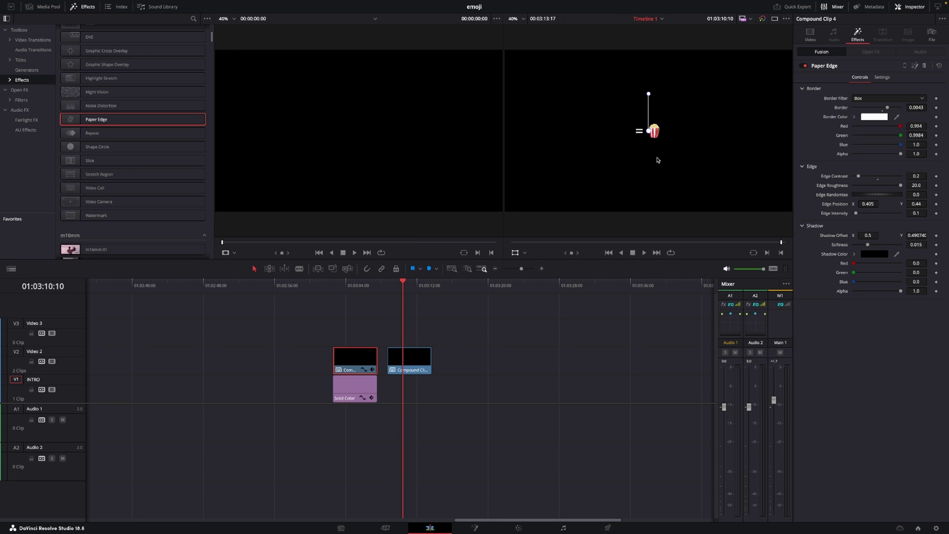
pyautogui.click(424, 357)
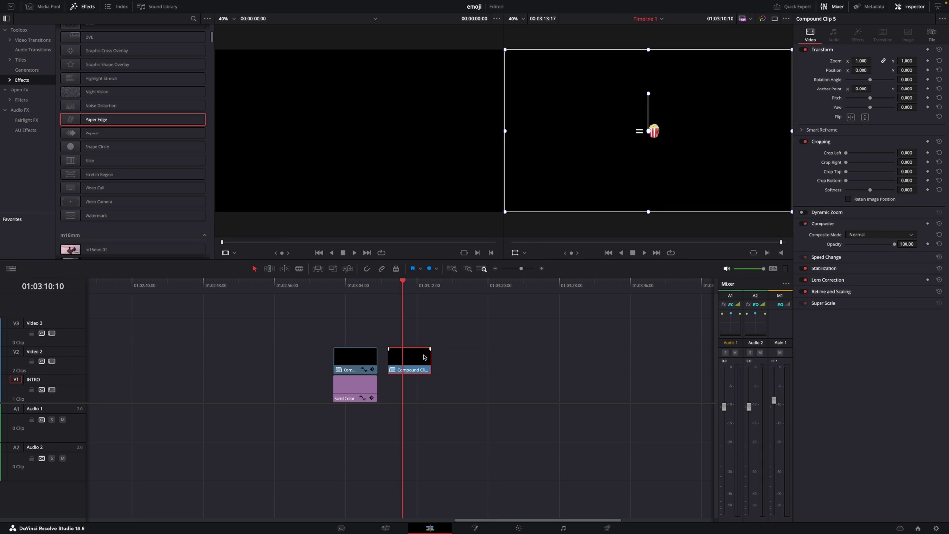
pyautogui.rightClick(424, 357)
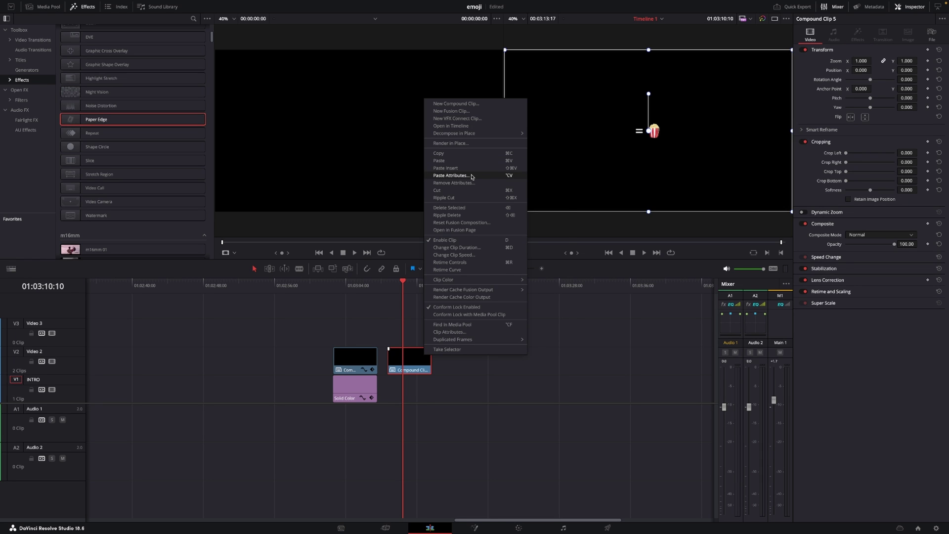
pyautogui.click(451, 176)
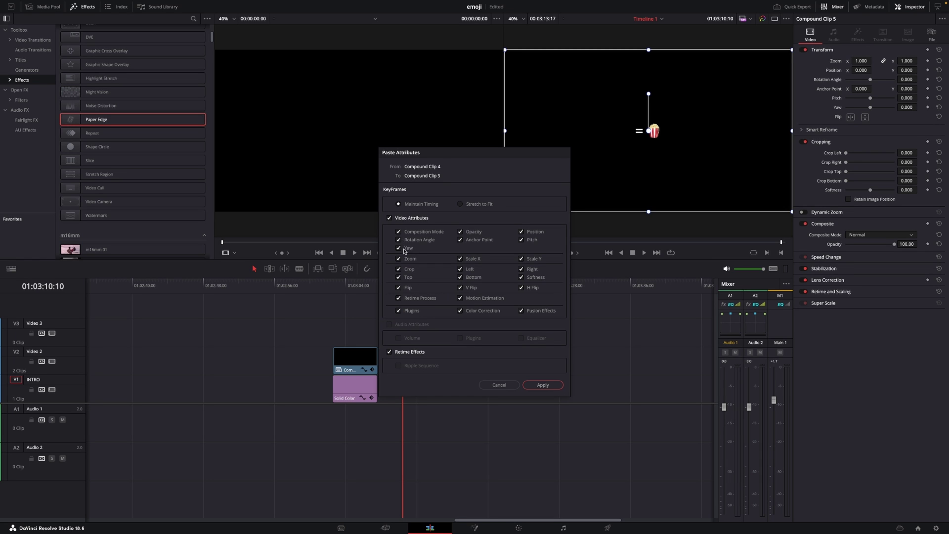
pyautogui.click(544, 386)
# - Stack Compound Clip 5 above Compound Clip 4 on Video 3, shift Clip 4 left and set Clip 5's position X to 437
pyautogui.moveTo(412, 360); pyautogui.dragTo(349, 342)
pyautogui.click(349, 286)
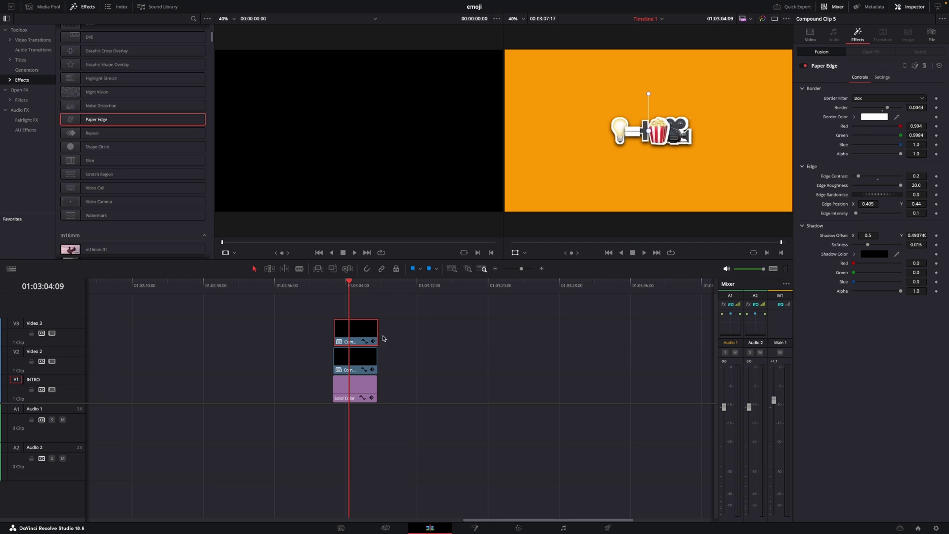
pyautogui.click(368, 360)
pyautogui.click(811, 35)
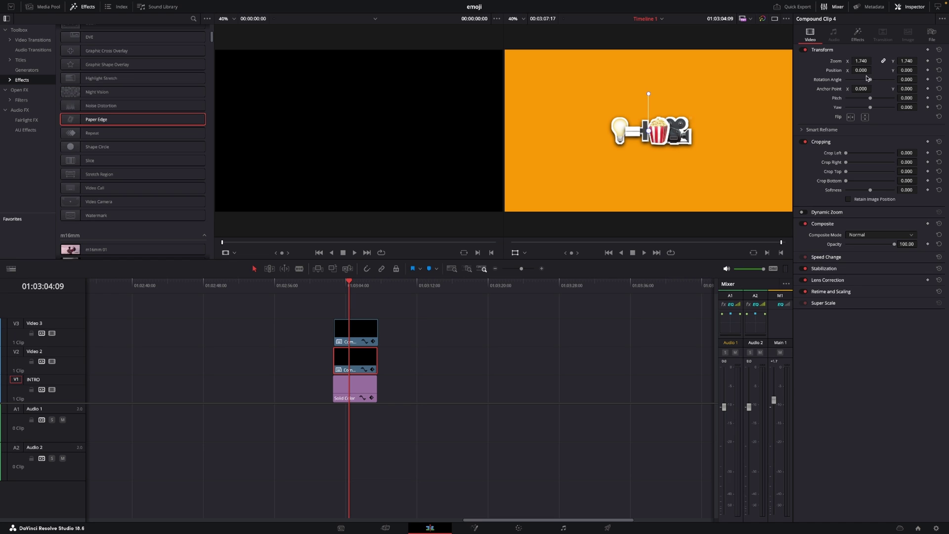
pyautogui.moveTo(862, 71); pyautogui.dragTo(875, 71)
pyautogui.click(356, 336)
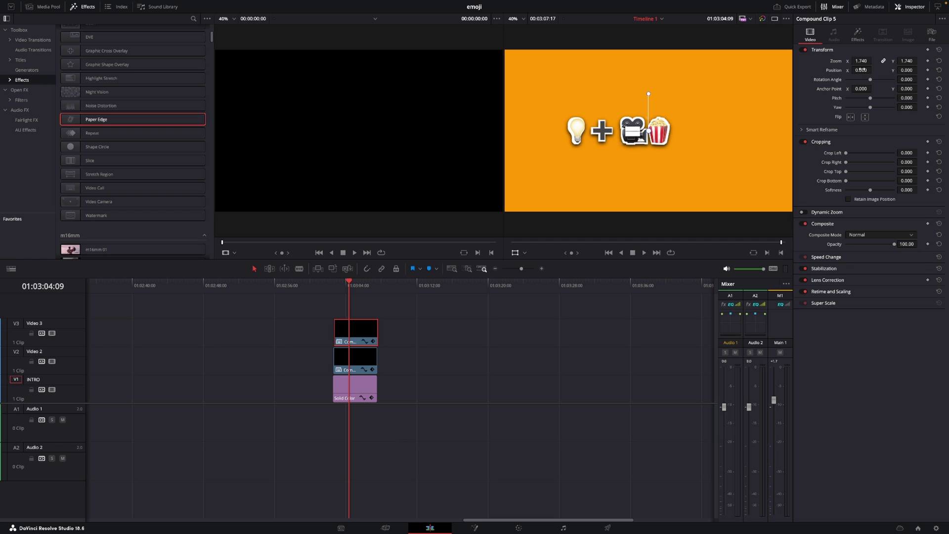
pyautogui.moveTo(862, 70); pyautogui.dragTo(874, 69)
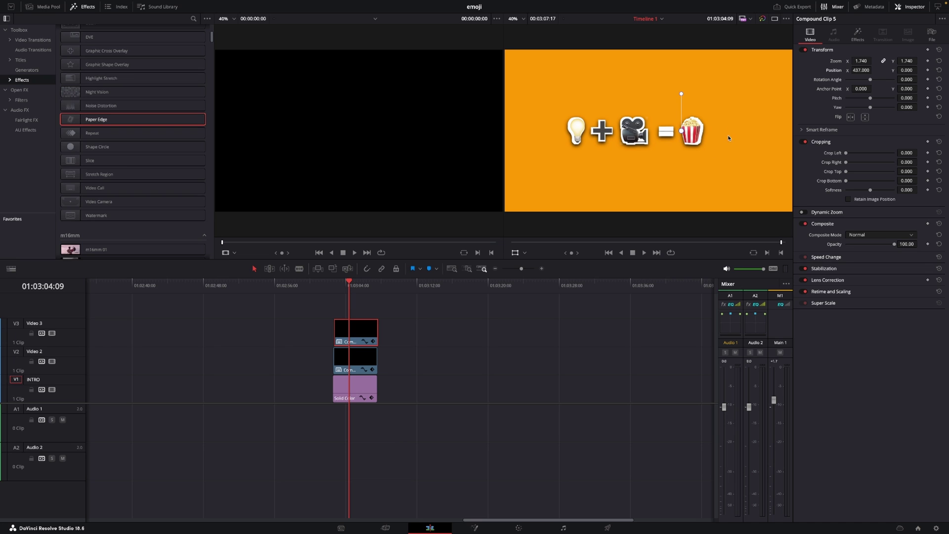
# - Set the Paper Edge effect's edge position X on Compound Clip 5 to 0.564
pyautogui.click(858, 33)
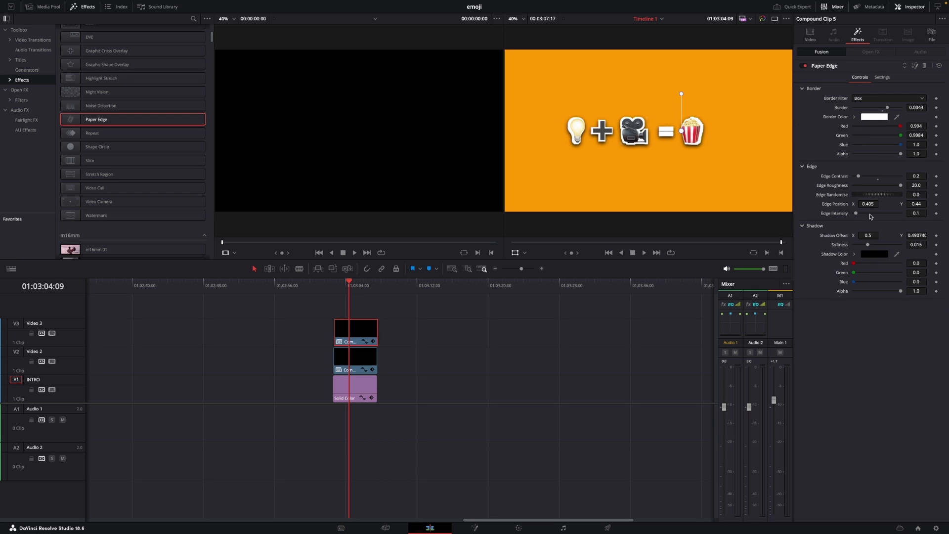
pyautogui.moveTo(873, 204); pyautogui.dragTo(890, 204)
pyautogui.moveTo(869, 246)
pyautogui.mouseDown()
pyautogui.moveTo(900, 246)
pyautogui.moveTo(862, 252)
pyautogui.mouseUp()
pyautogui.doubleClick(840, 247)
# - Trim the start of Compound Clip 5 to about the middle of Compound Clip 4 so that it begins after it
pyautogui.moveTo(349, 288); pyautogui.dragTo(340, 295)
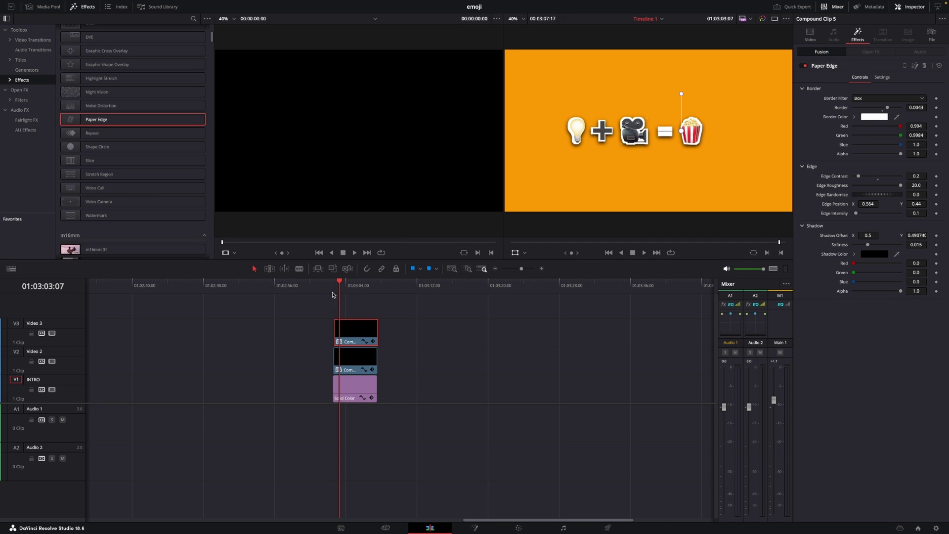
pyautogui.moveTo(521, 270); pyautogui.dragTo(526, 269)
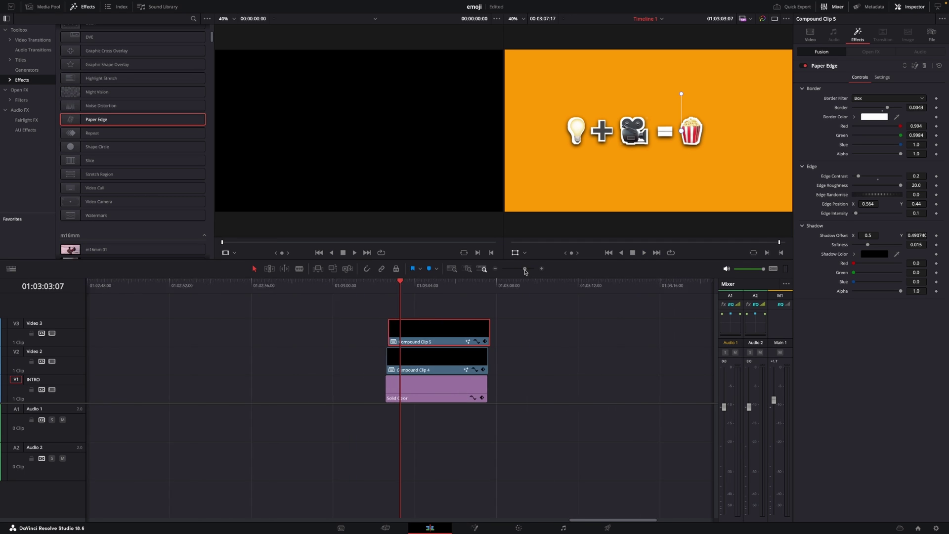
pyautogui.press('Up')
pyautogui.moveTo(381, 280); pyautogui.dragTo(378, 286)
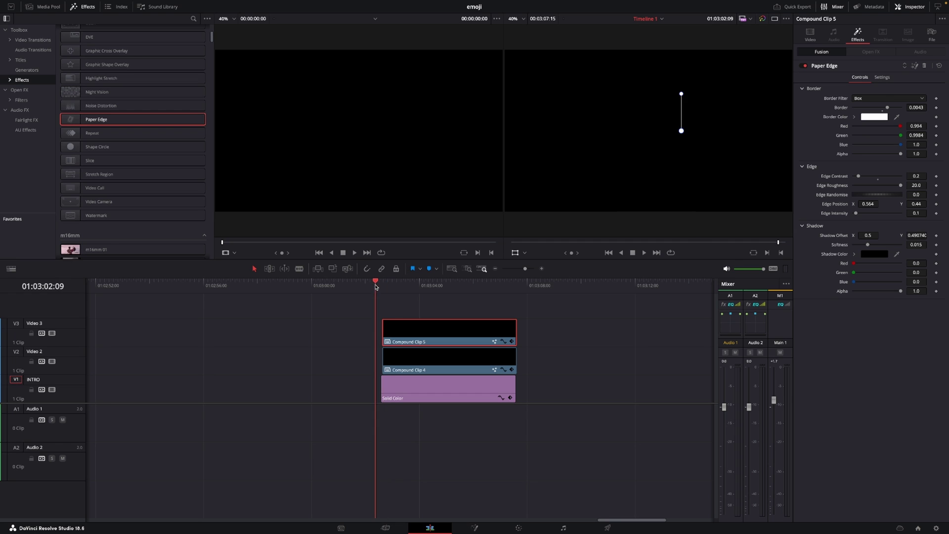
pyautogui.click(395, 285)
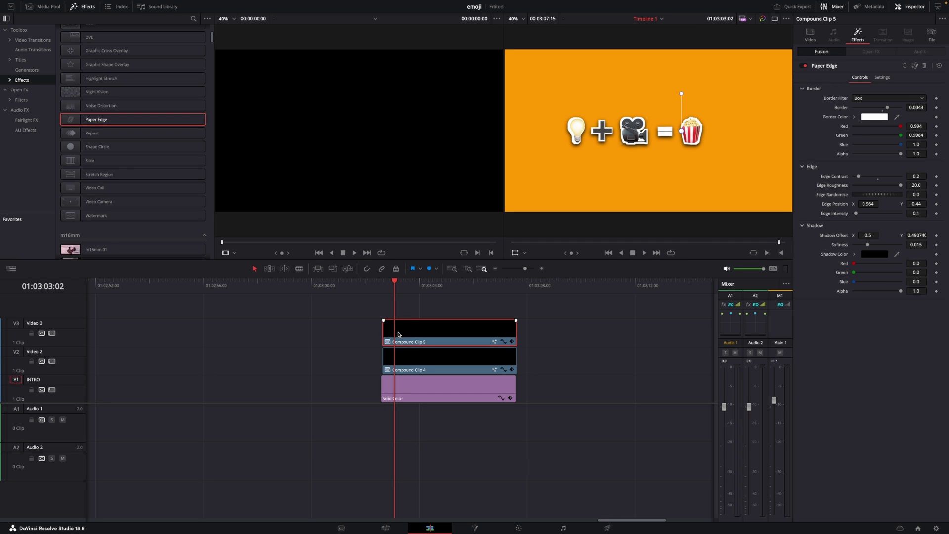
pyautogui.moveTo(388, 330); pyautogui.dragTo(449, 330)
# - Add the Fall and Bounce video transition to the start of Compound Clip 4 and play it back
pyautogui.moveTo(394, 286); pyautogui.dragTo(384, 286)
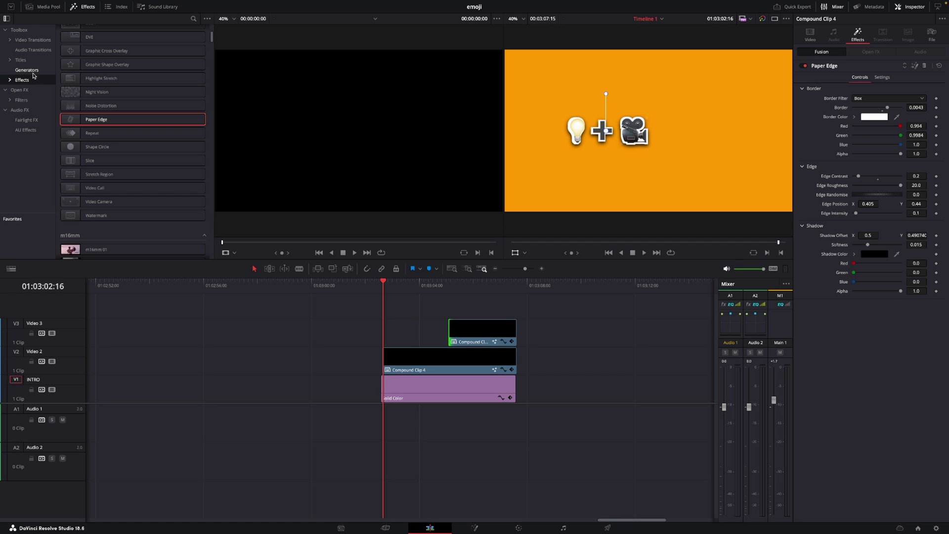
pyautogui.click(33, 40)
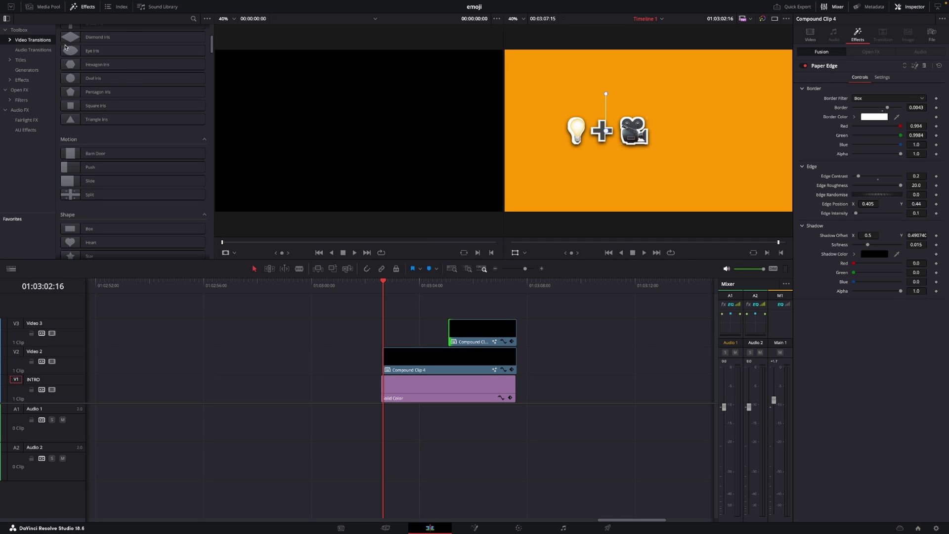
pyautogui.scroll(-7, 136, 131)
pyautogui.scroll(-3, 137, 131)
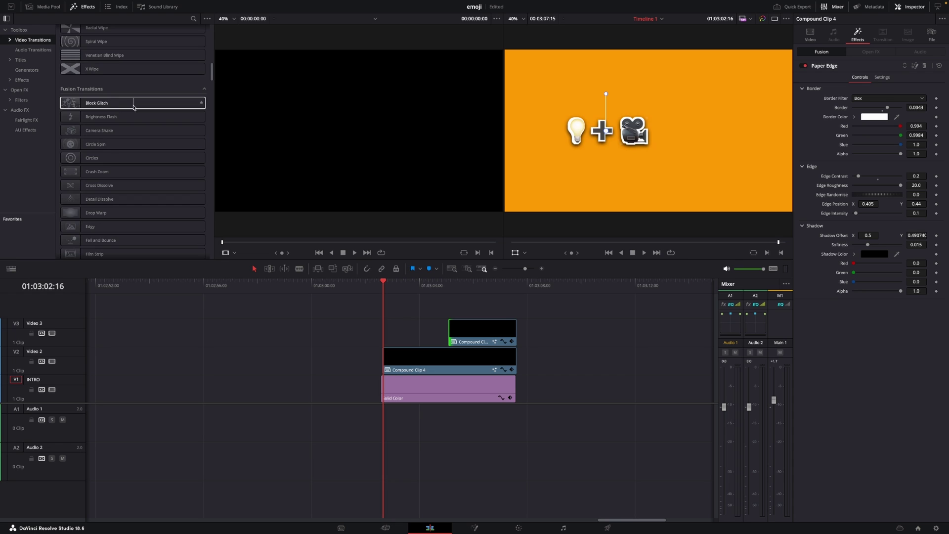
pyautogui.scroll(-2, 141, 101)
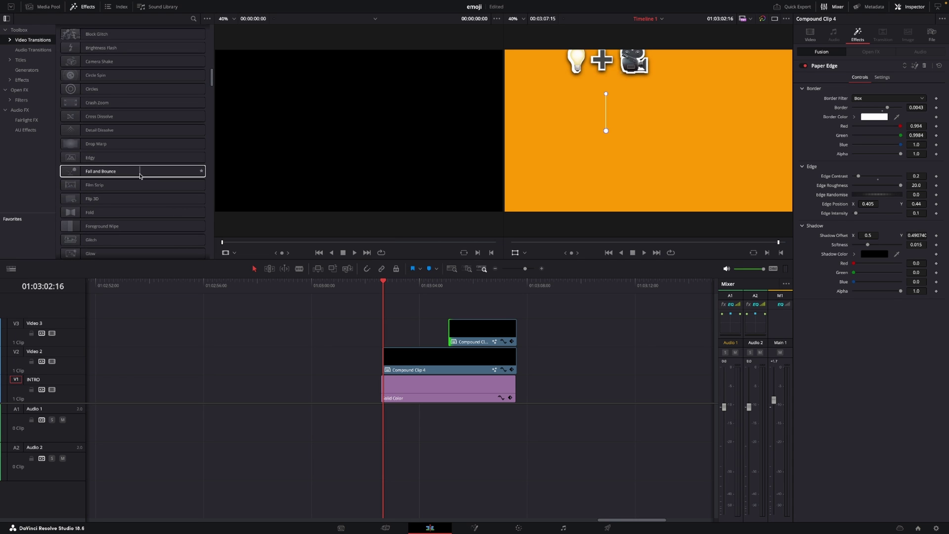
pyautogui.moveTo(100, 174); pyautogui.dragTo(385, 357)
pyautogui.press('space')
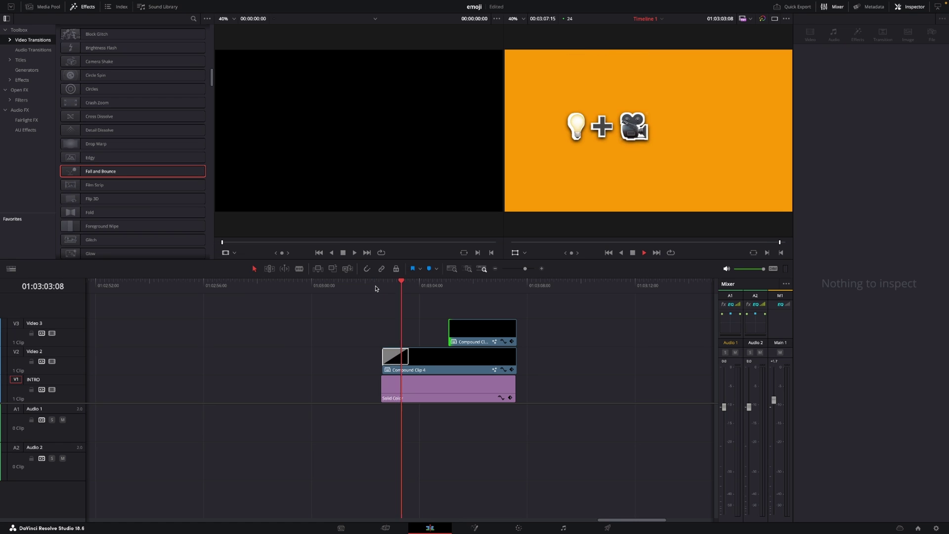
# - Extend Compound Clip 5's start back to shortly after Clip 4's, add Fall and Bounce to its beginning, and preview
pyautogui.moveTo(454, 330); pyautogui.dragTo(402, 338)
pyautogui.moveTo(141, 172); pyautogui.dragTo(404, 327)
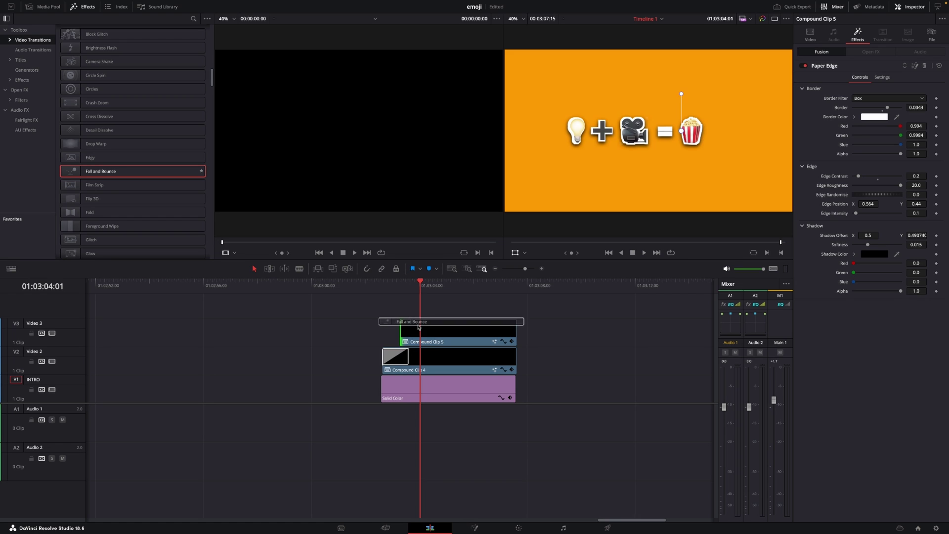
pyautogui.moveTo(419, 285); pyautogui.dragTo(375, 287)
pyautogui.click(375, 291)
pyautogui.press('space')
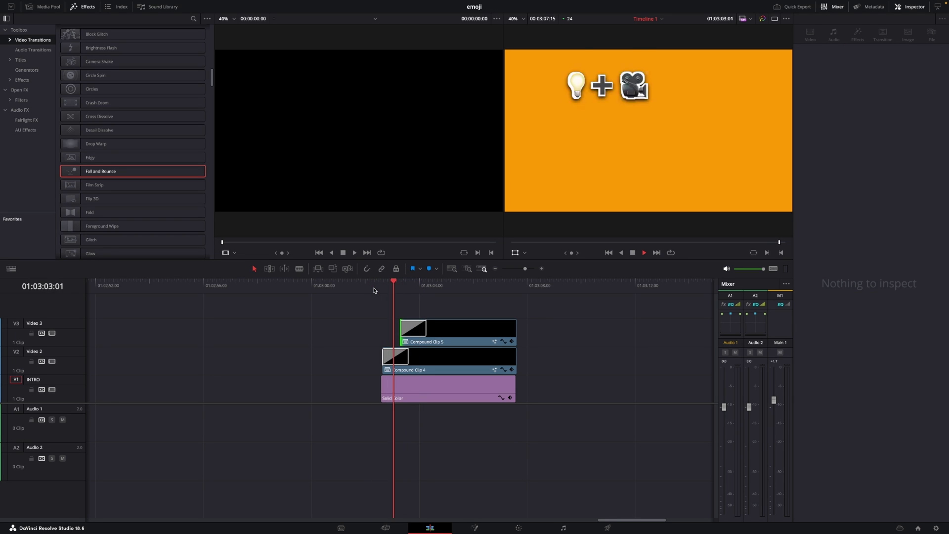
# - Shorten the Fall and Bounce transitions to 16 frames on Compound Clip 5 and 22 frames on Compound Clip 4, then preview
pyautogui.click(424, 324)
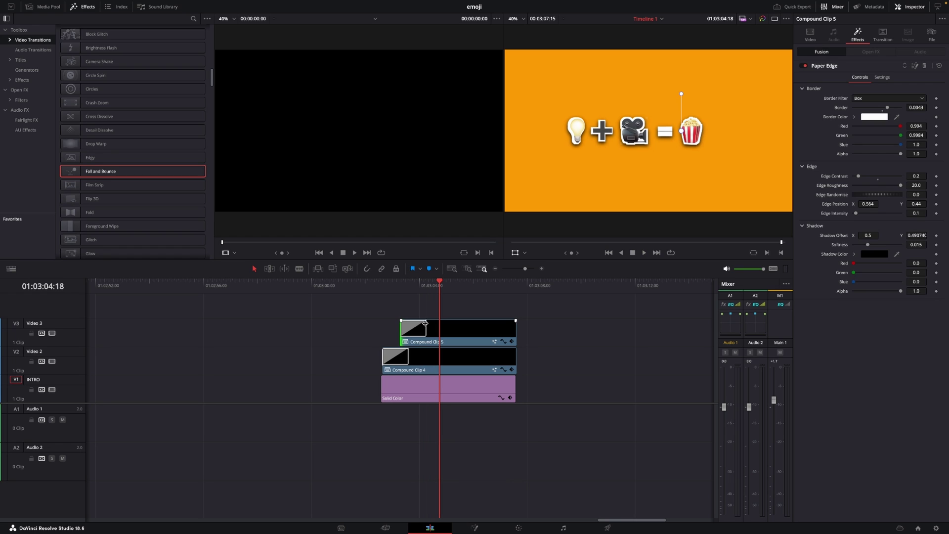
pyautogui.moveTo(426, 328); pyautogui.dragTo(406, 357)
pyautogui.click(396, 357)
pyautogui.click(373, 287)
pyautogui.press('space')
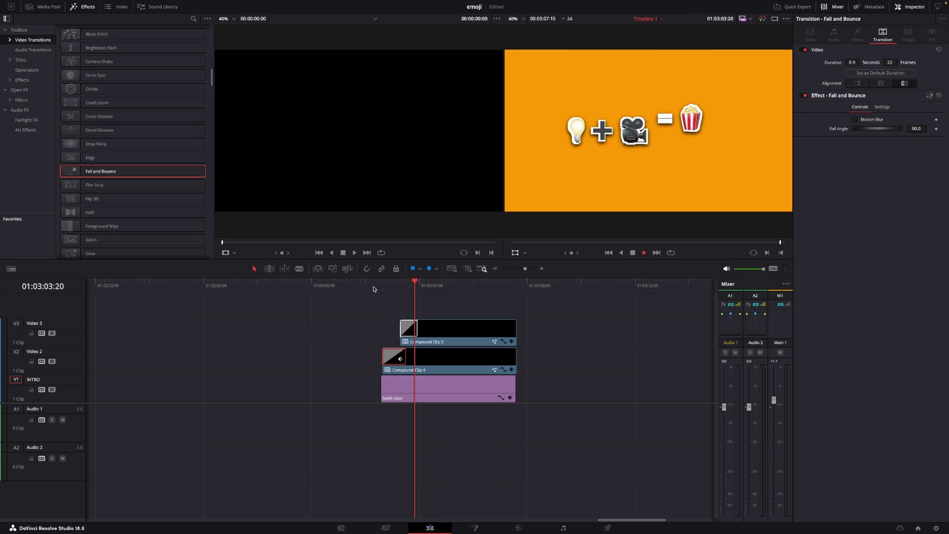
pyautogui.press('space')
# - Enable motion blur on Compound Clip 4's Fall and Bounce transition and play back the animation
pyautogui.click(408, 290)
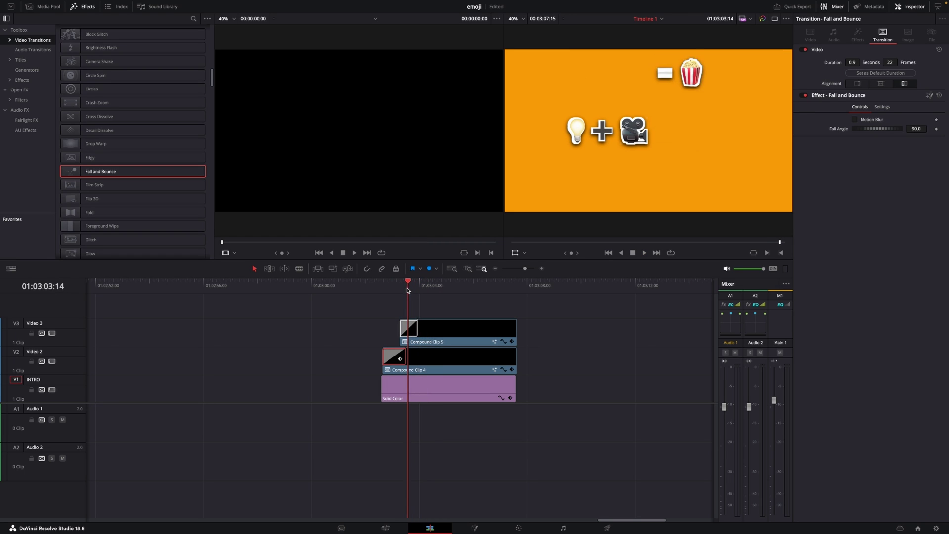
pyautogui.click(407, 289)
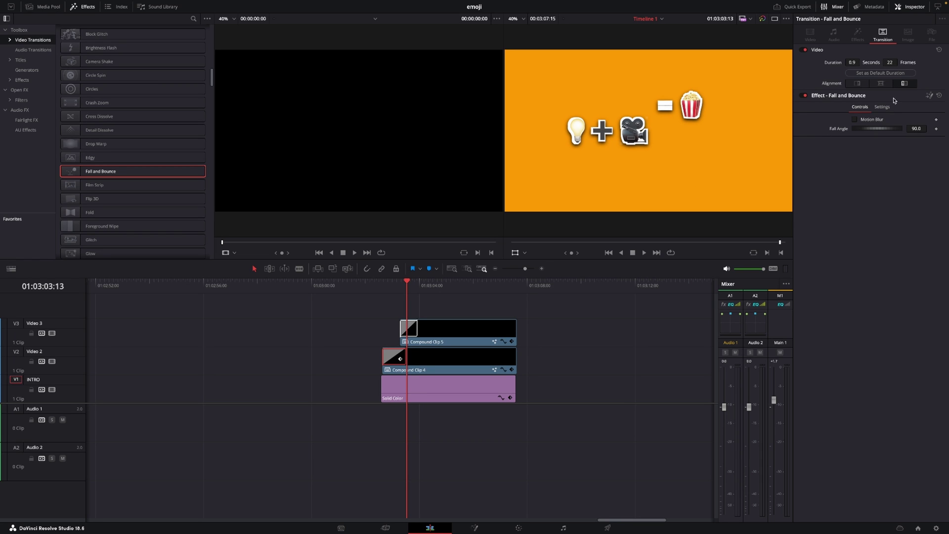
pyautogui.click(855, 120)
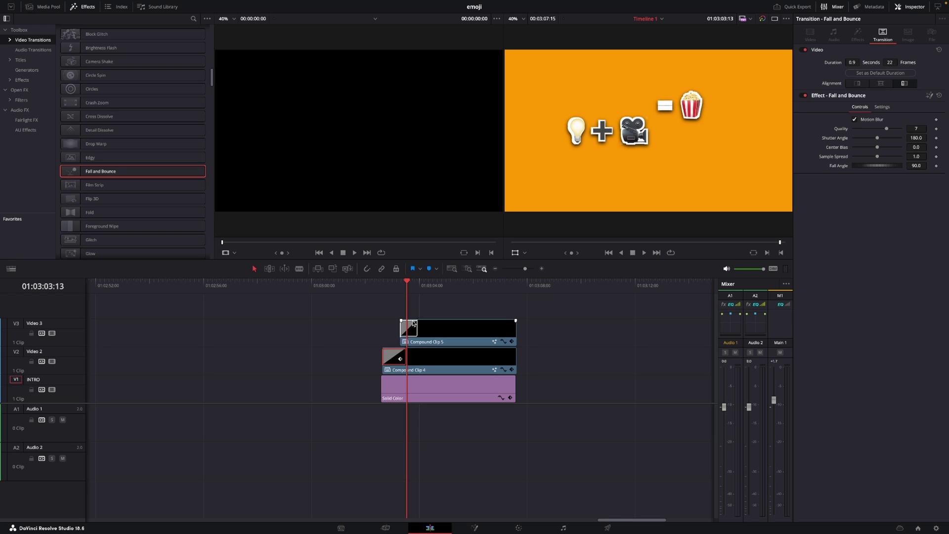
pyautogui.click(381, 289)
pyautogui.press('space')
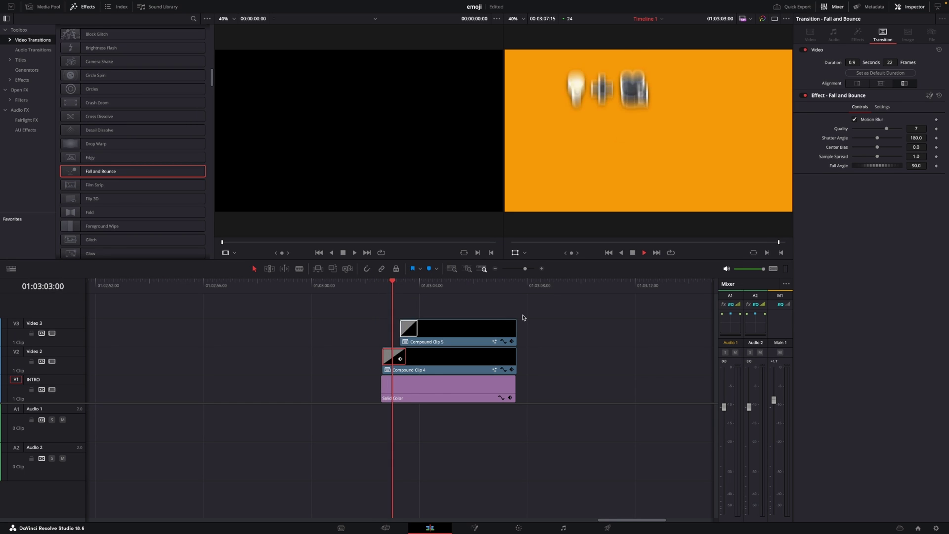
pyautogui.click(381, 295)
pyautogui.press('space')
# - Enable motion blur on Compound Clip 5's Fall and Bounce transition and preview both emoji groups dropping in
pyautogui.click(406, 331)
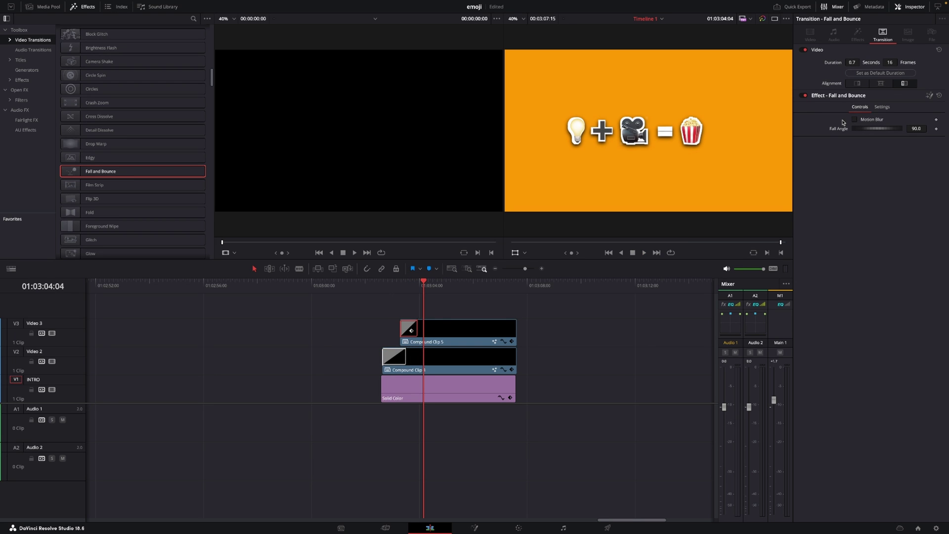
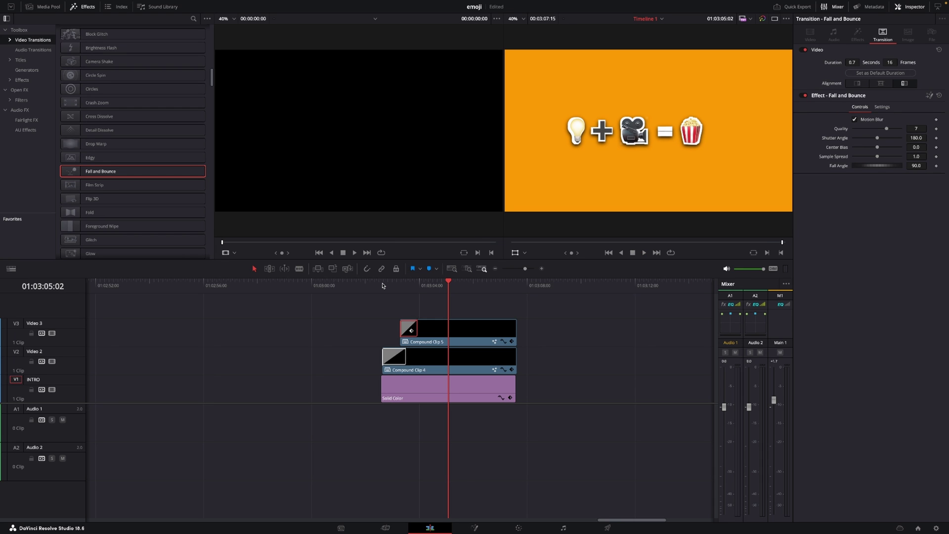
pyautogui.click(382, 286)
pyautogui.press('space')
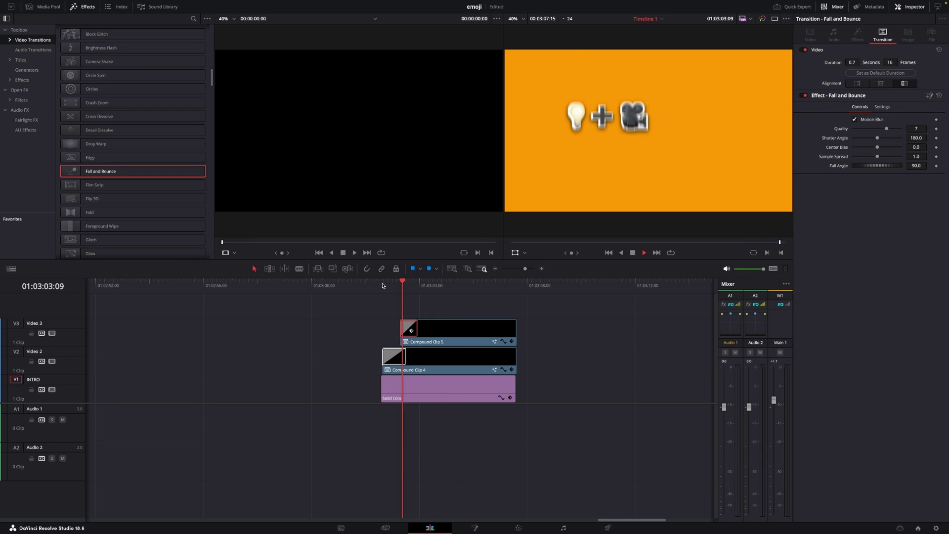
pyautogui.press('space')
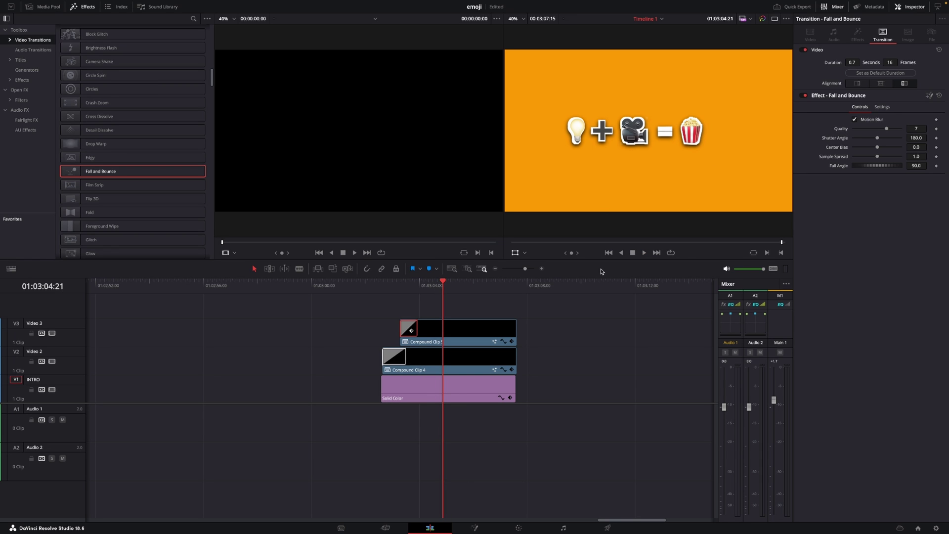
# - Shift Compound Clip 5 farther right by setting its position X to 641
pyautogui.hotkey('shift', 'v')
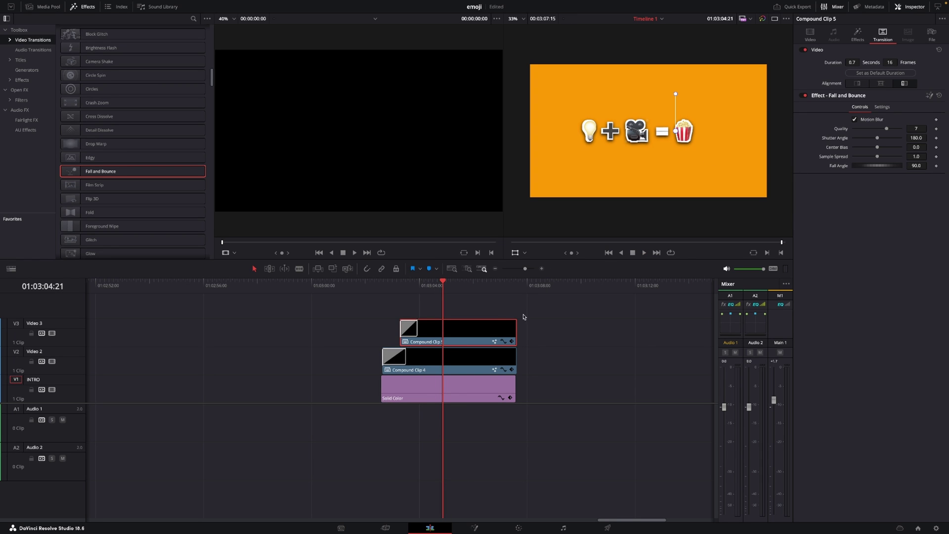
pyautogui.click(811, 35)
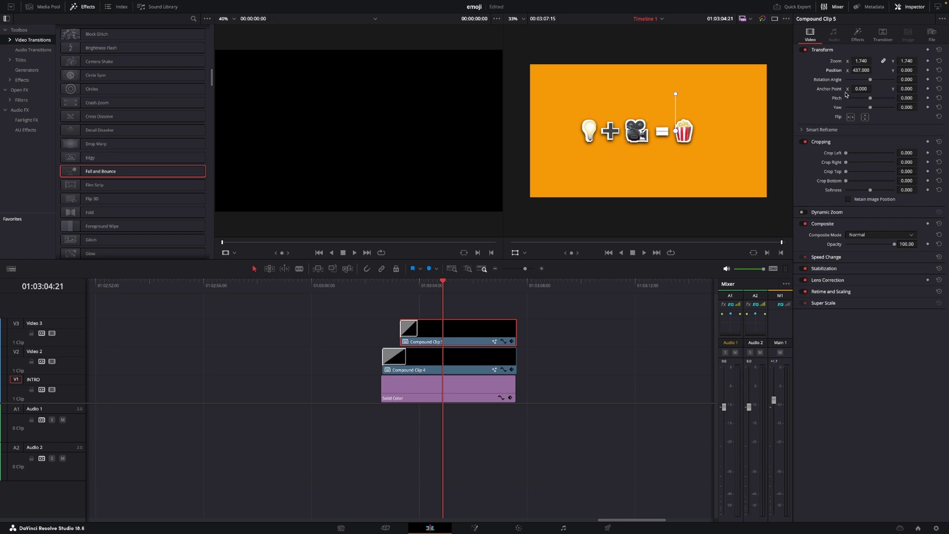
pyautogui.moveTo(861, 70); pyautogui.dragTo(862, 70)
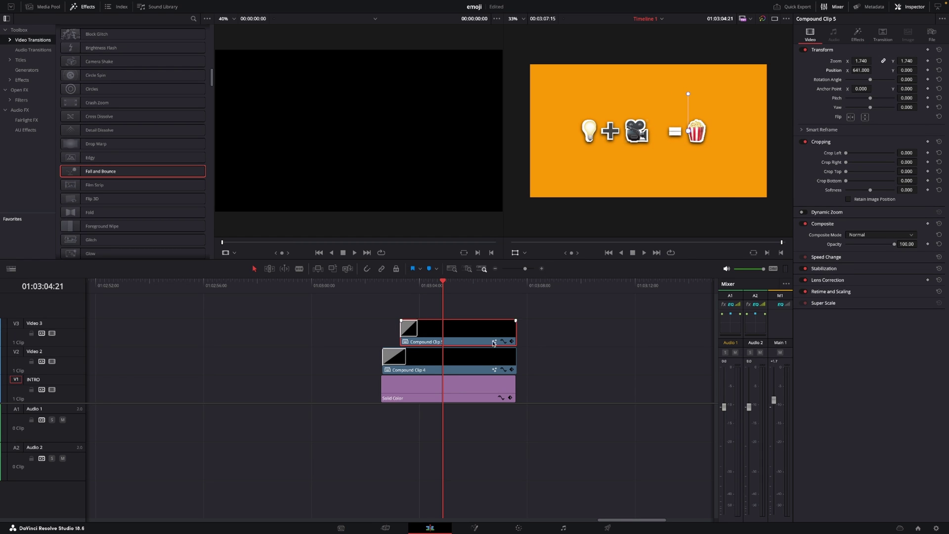
# - Set Compound Clip 4's position X to -455 and scrub through the drop-in animation
pyautogui.click(475, 365)
pyautogui.moveTo(863, 70); pyautogui.dragTo(874, 70)
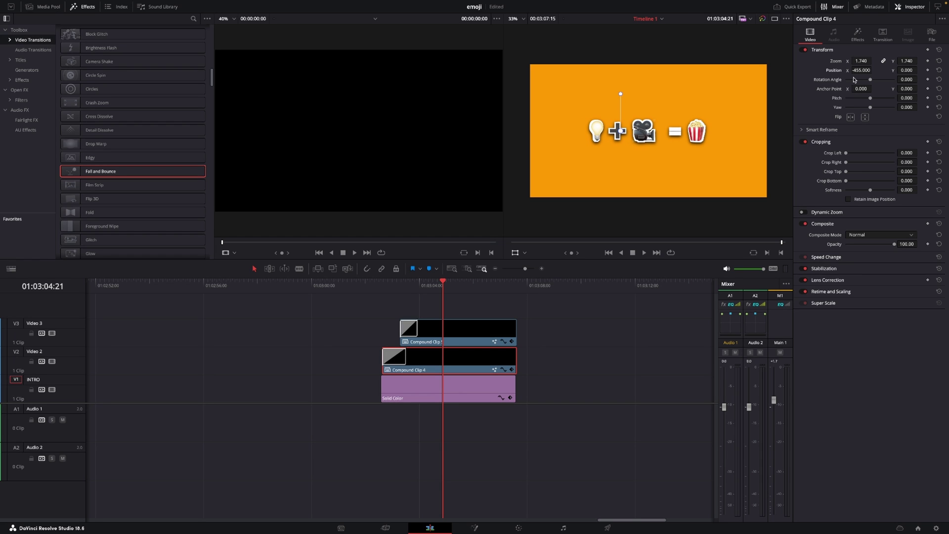
pyautogui.moveTo(425, 285)
pyautogui.mouseDown()
pyautogui.moveTo(386, 298)
pyautogui.moveTo(411, 296)
pyautogui.mouseUp()
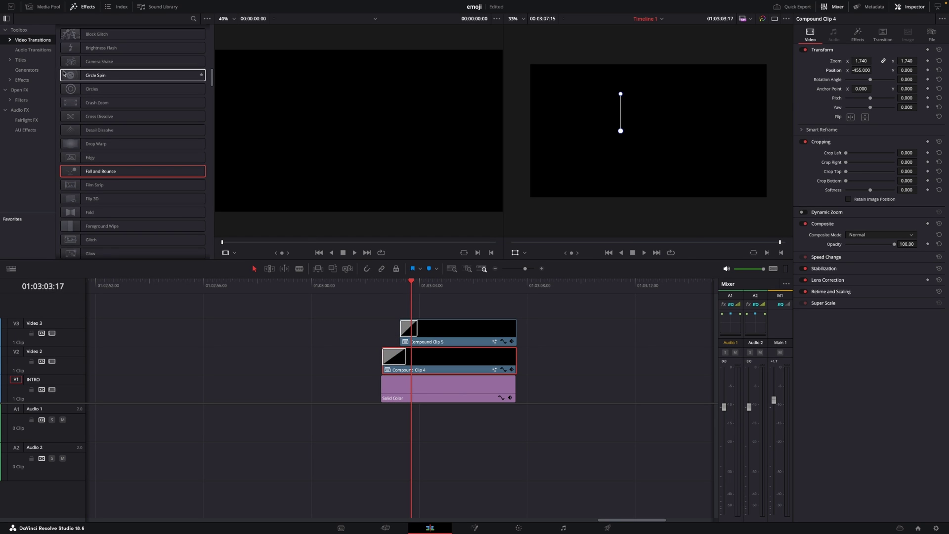
# - Add an adjustment clip on Video 4 spanning the compound clips, with transform keyframes at its start
pyautogui.click(22, 90)
pyautogui.click(22, 79)
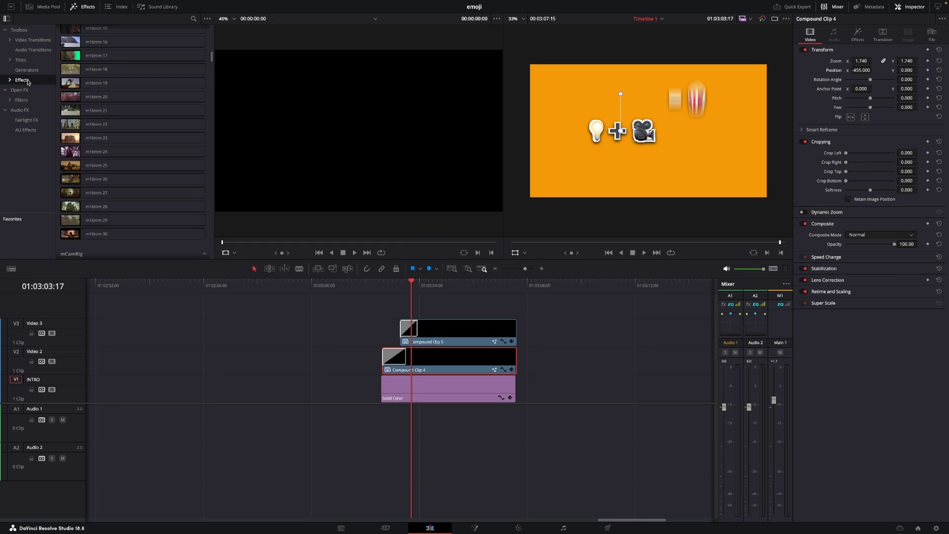
pyautogui.scroll(-2, 148, 79)
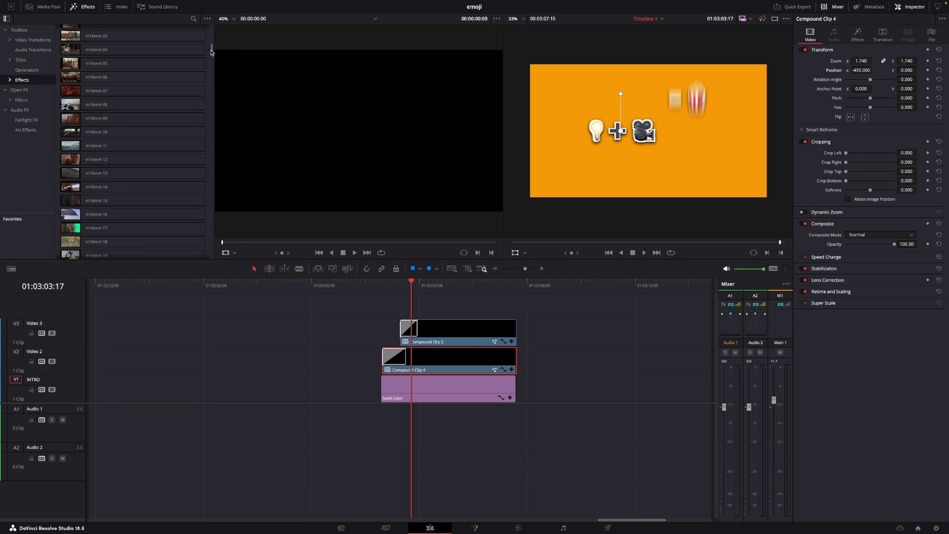
pyautogui.scroll(10, 215, 49)
pyautogui.moveTo(168, 45); pyautogui.dragTo(386, 317)
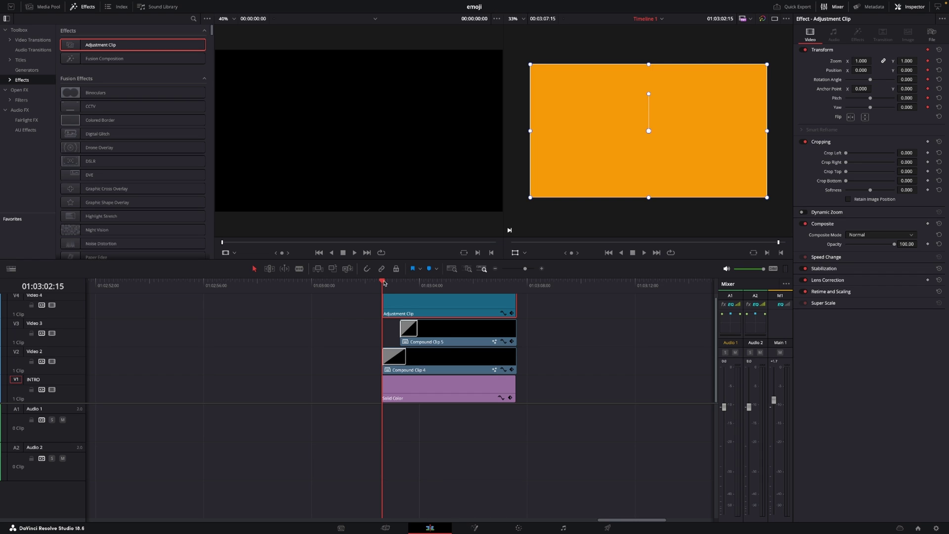
# - Extend the Solid Color clip slightly and keyframe the adjustment clip's zoom to 1.110 at 01:03:07:13, previewing the slow zoom
pyautogui.moveTo(507, 283); pyautogui.dragTo(515, 289)
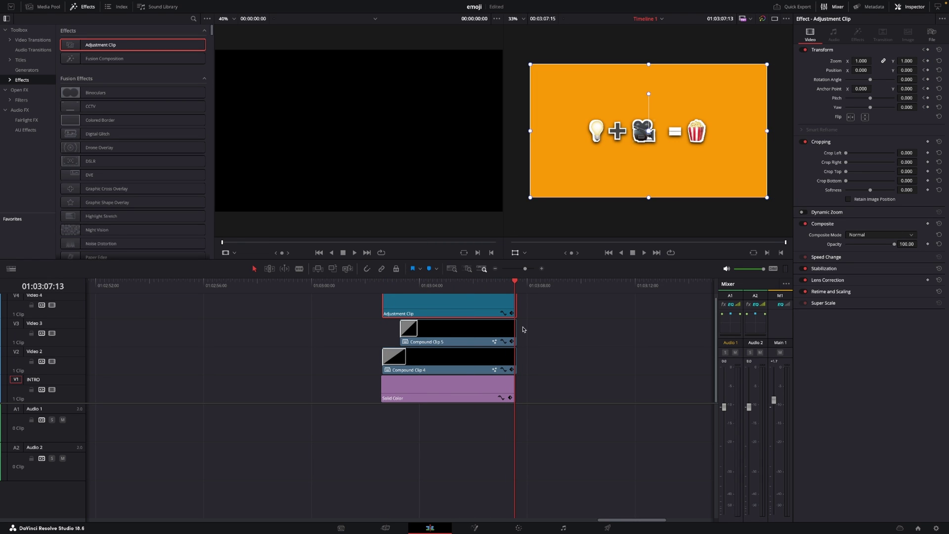
pyautogui.moveTo(514, 391); pyautogui.dragTo(516, 391)
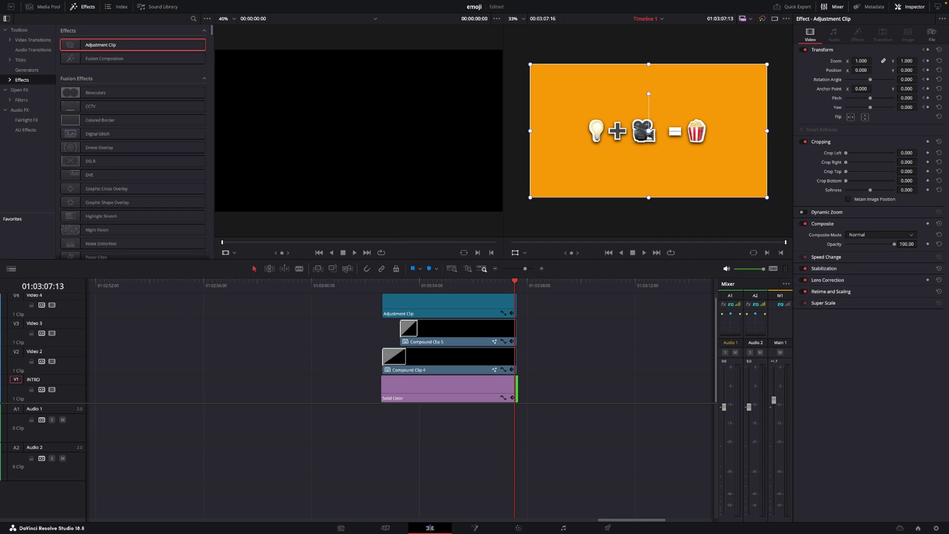
pyautogui.moveTo(907, 60); pyautogui.dragTo(920, 60)
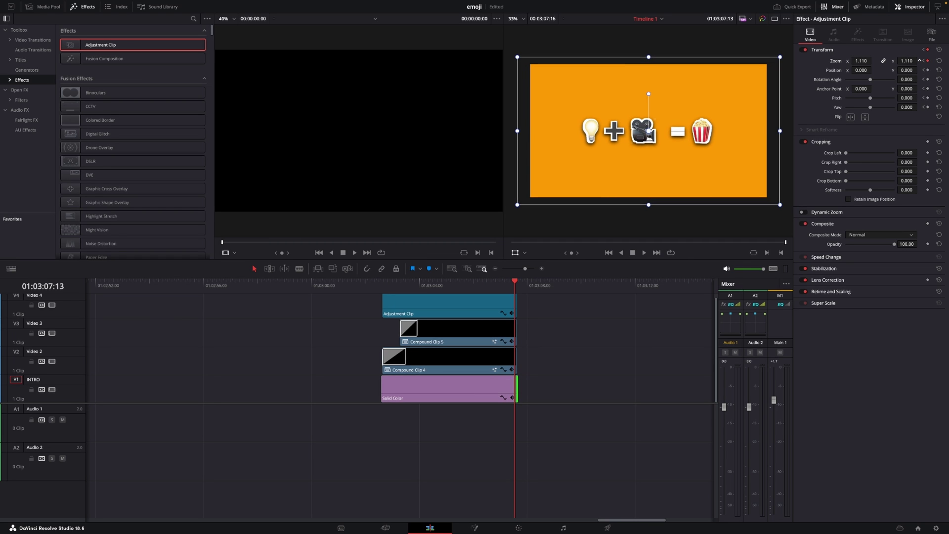
pyautogui.click(381, 285)
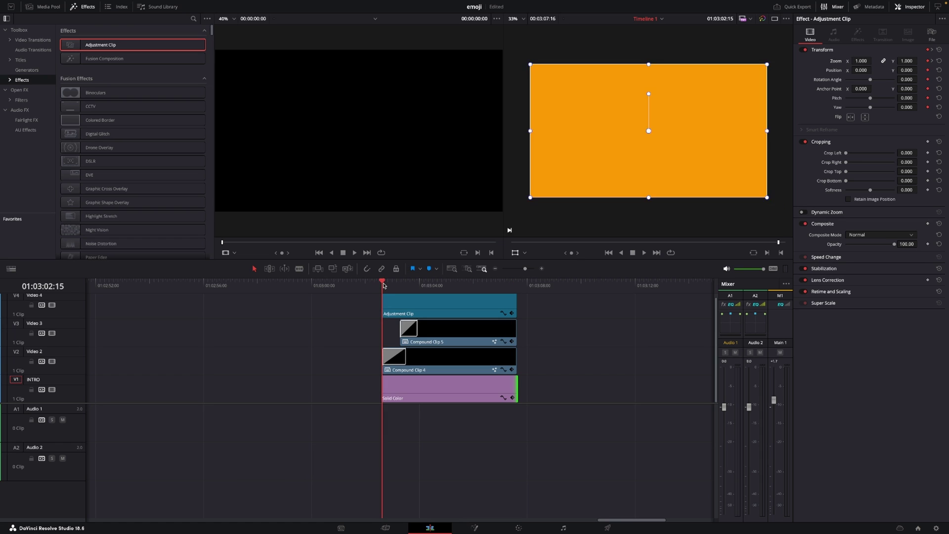
pyautogui.press('space')
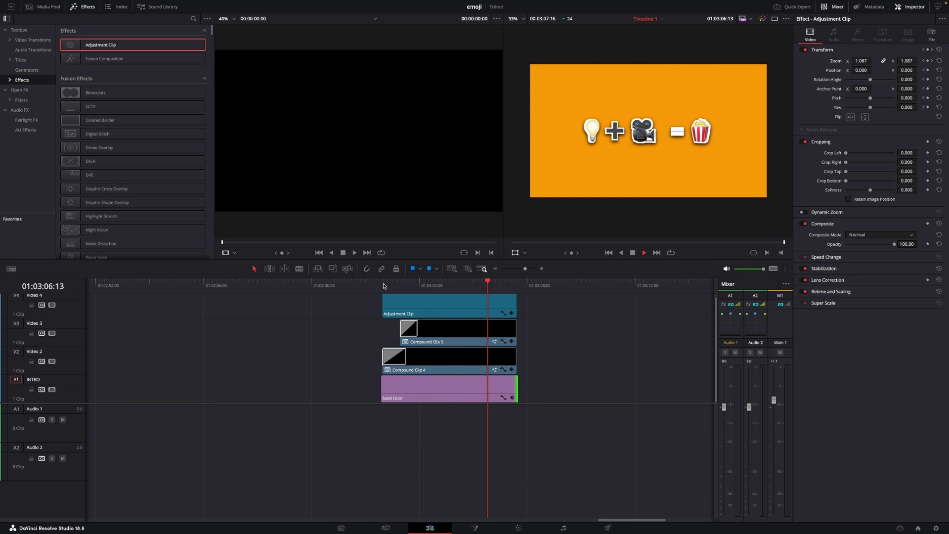
pyautogui.press('space')
pyautogui.moveTo(497, 287); pyautogui.dragTo(385, 292)
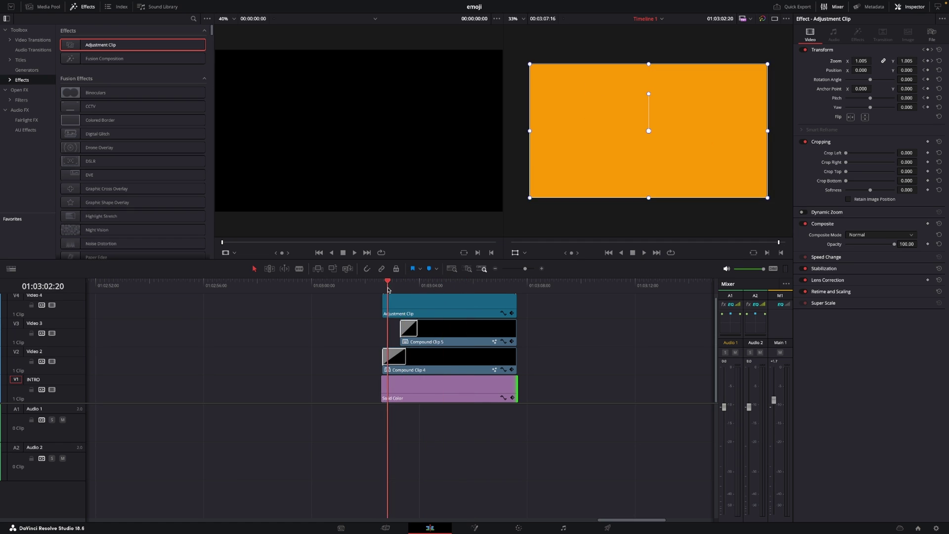
# - Enlarge the video track area and place Vhs overlay vol 3#3.mp4 from the Vhs pack vol3 bin on Video 5 above the adjustment clip
pyautogui.click(540, 406)
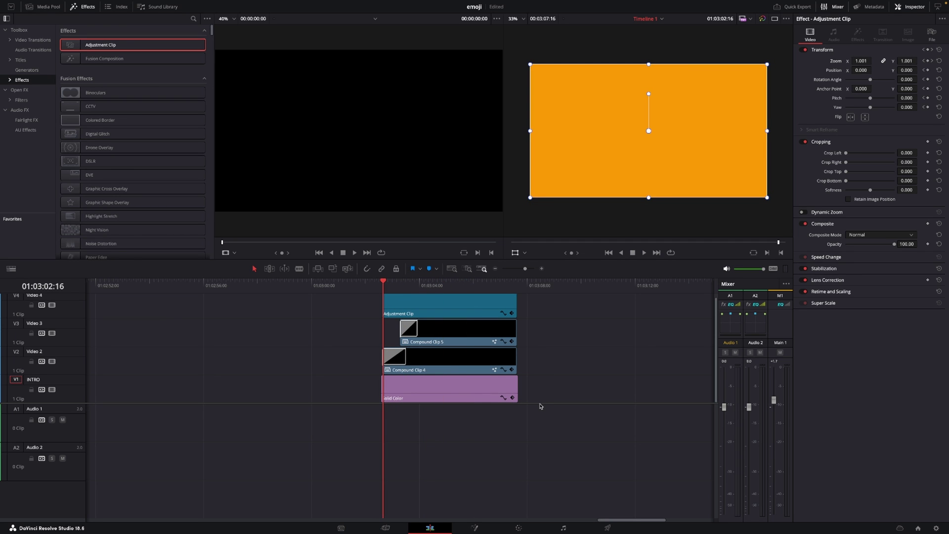
pyautogui.moveTo(540, 403); pyautogui.dragTo(533, 457)
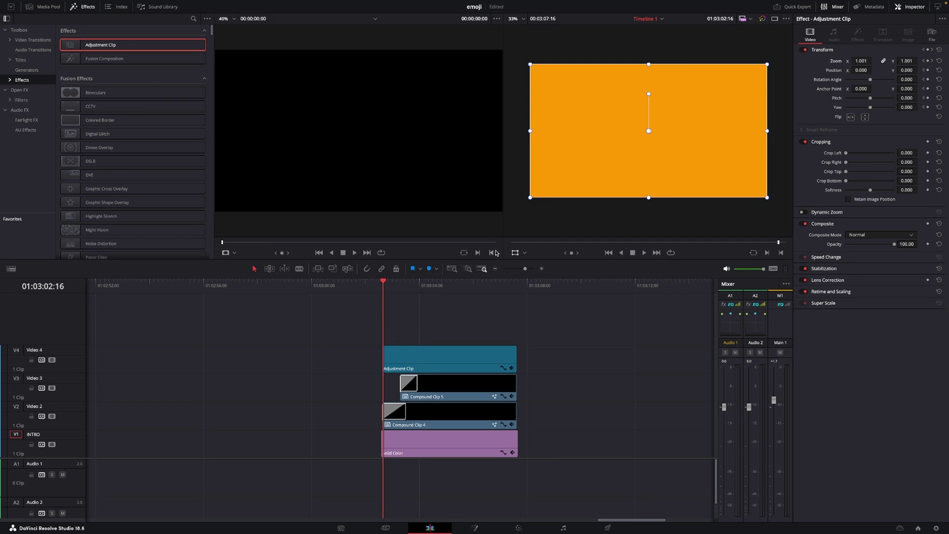
pyautogui.click(42, 6)
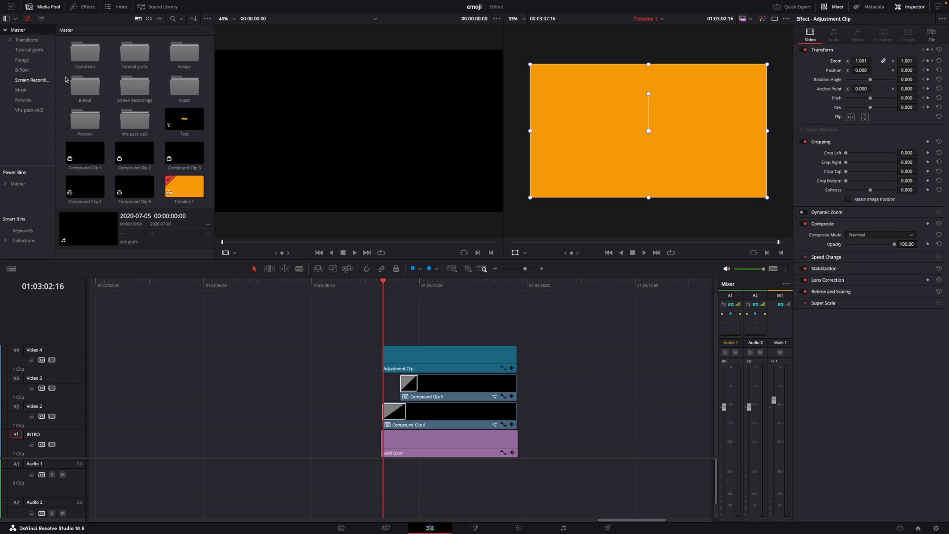
pyautogui.doubleClick(139, 120)
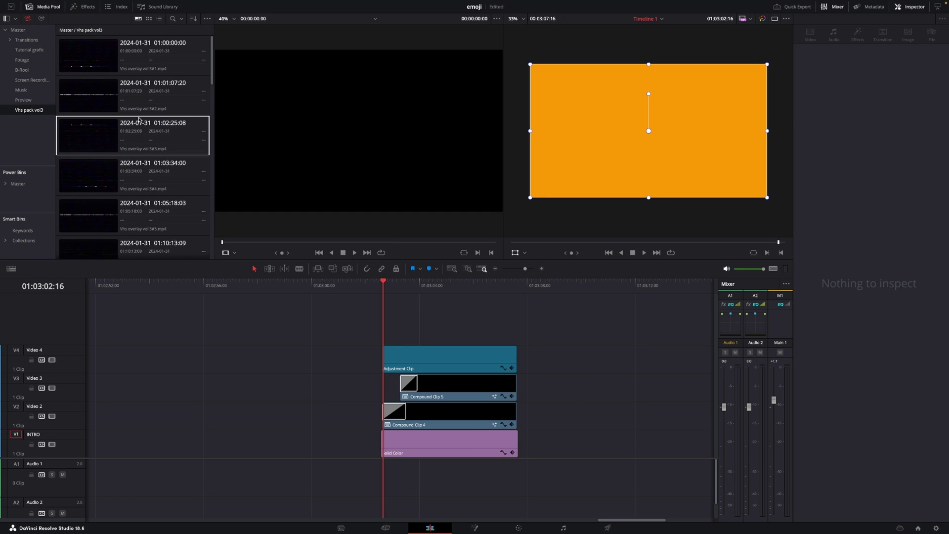
pyautogui.click(92, 133)
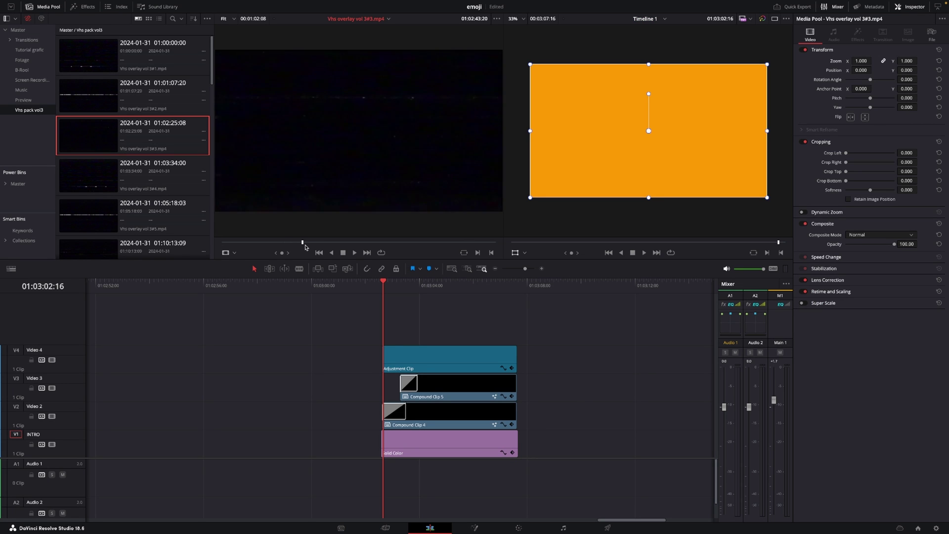
pyautogui.click(307, 243)
pyautogui.moveTo(319, 179); pyautogui.dragTo(383, 327)
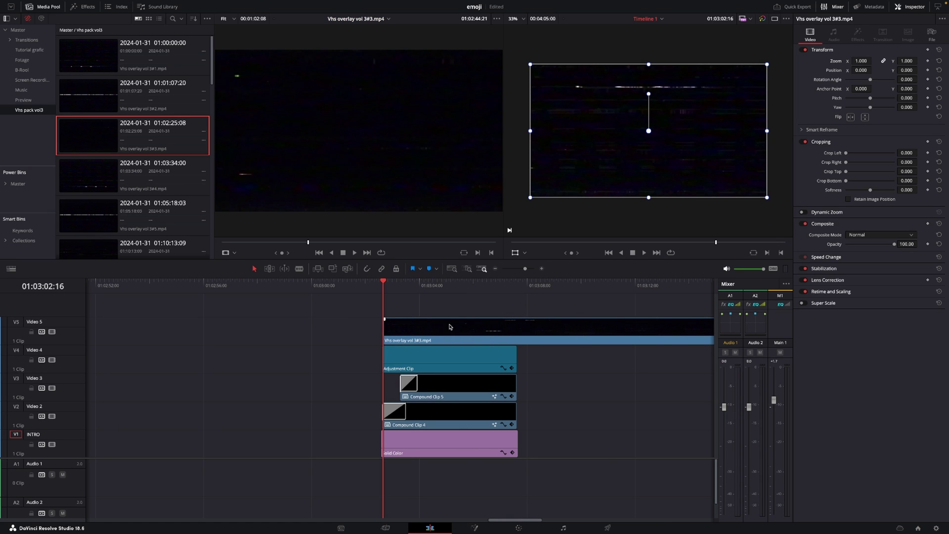
# - Cut the VHS overlay at the end of the clips below, delete the excess, and align its start with theirs
pyautogui.click(507, 333)
pyautogui.press('b')
pyautogui.click(518, 329)
pyautogui.press('a')
pyautogui.click(546, 342)
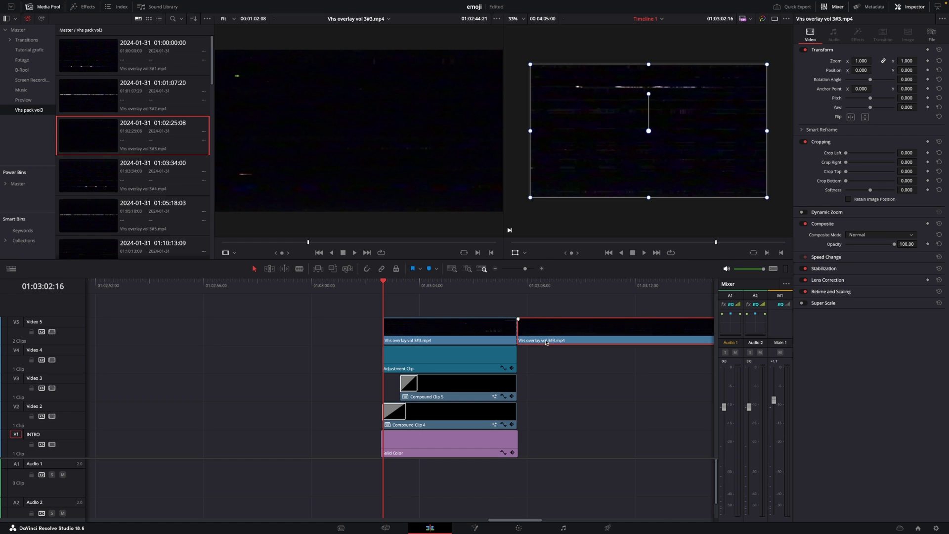
pyautogui.press('Delete')
pyautogui.moveTo(384, 286); pyautogui.dragTo(382, 285)
pyautogui.moveTo(406, 329); pyautogui.dragTo(406, 330)
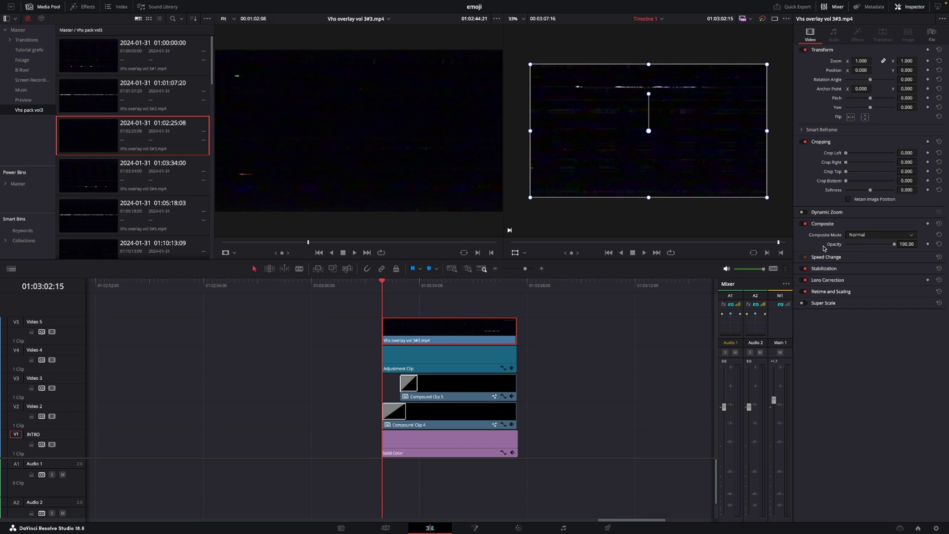
# - Set the VHS overlay's composite mode to Screen and play back the result
pyautogui.click(870, 238)
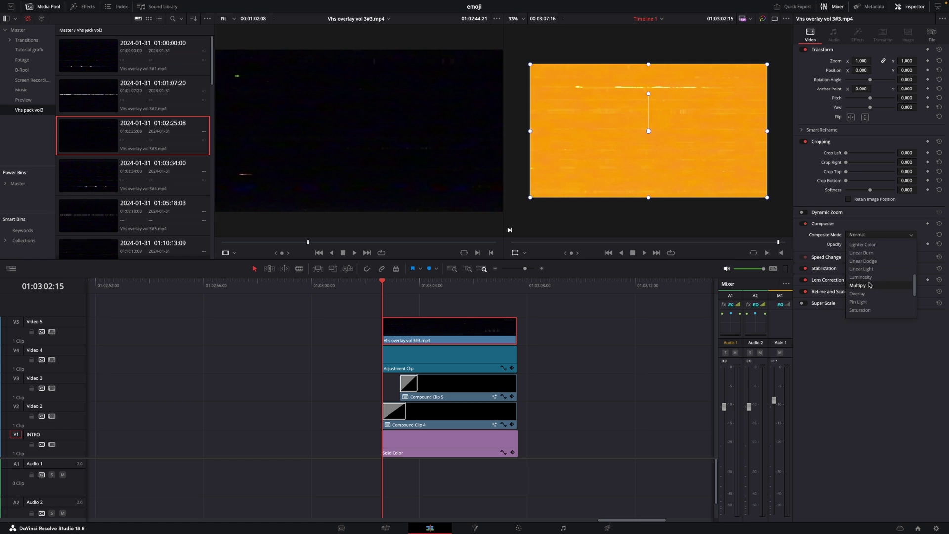
pyautogui.click(871, 294)
pyautogui.press('space')
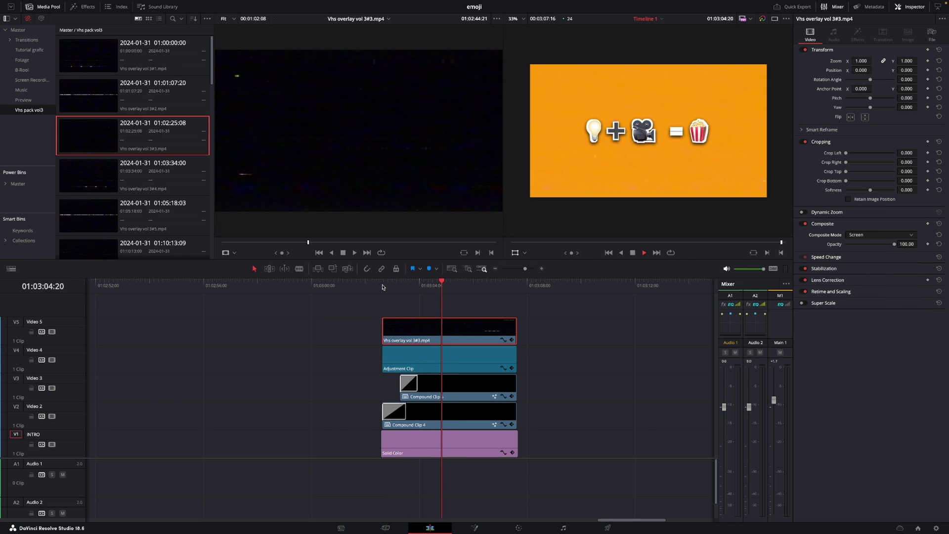
pyautogui.press('space')
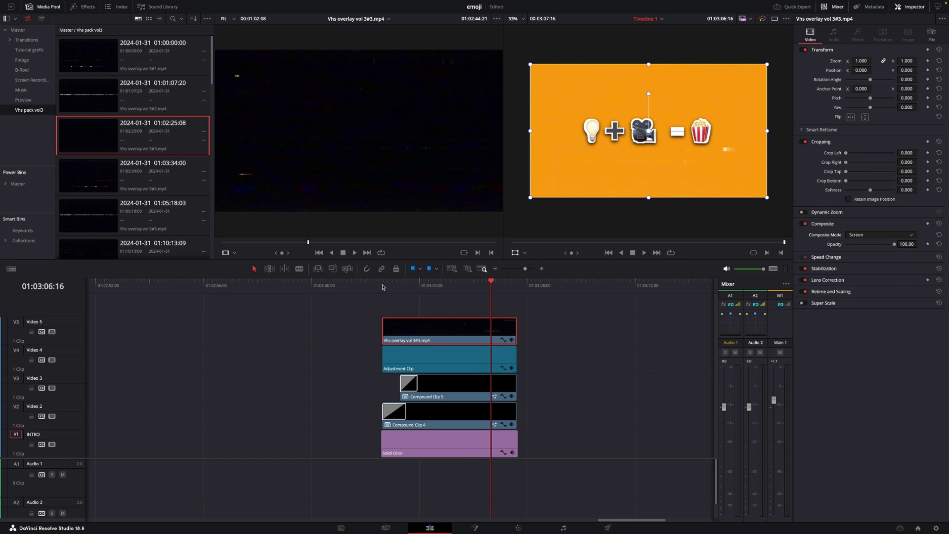
# - Add a second adjustment clip on Video 6 above the VHS overlay and set its clip color to Orange
pyautogui.click(88, 7)
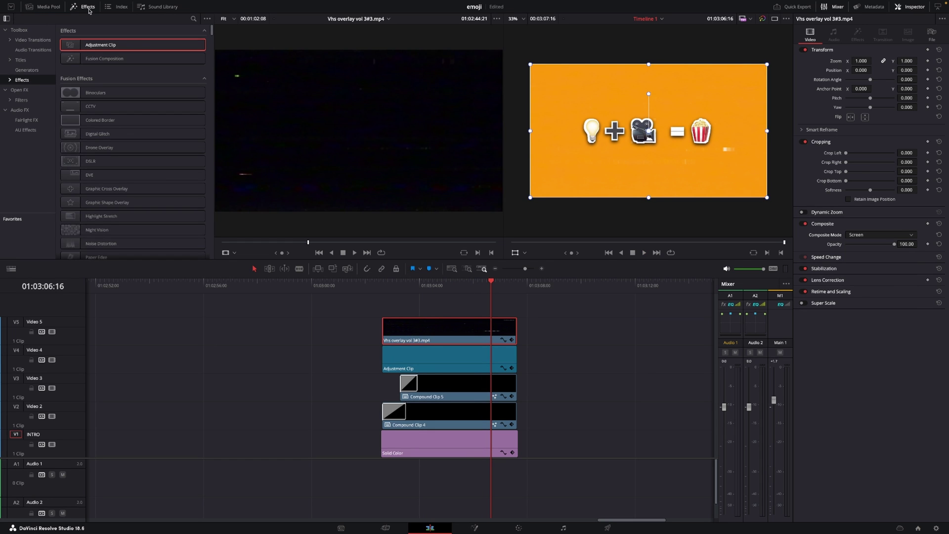
pyautogui.moveTo(99, 45); pyautogui.dragTo(381, 301)
pyautogui.rightClick(439, 308)
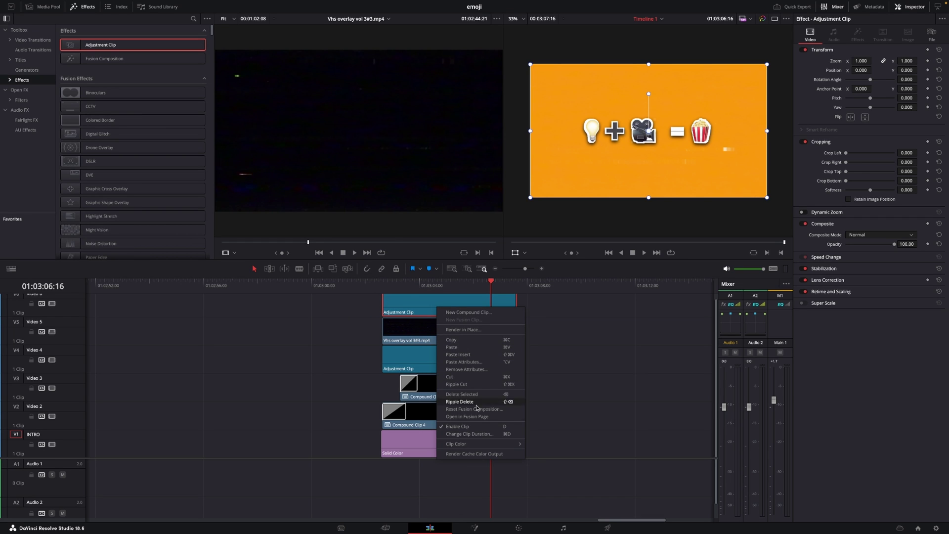
pyautogui.moveTo(483, 442)
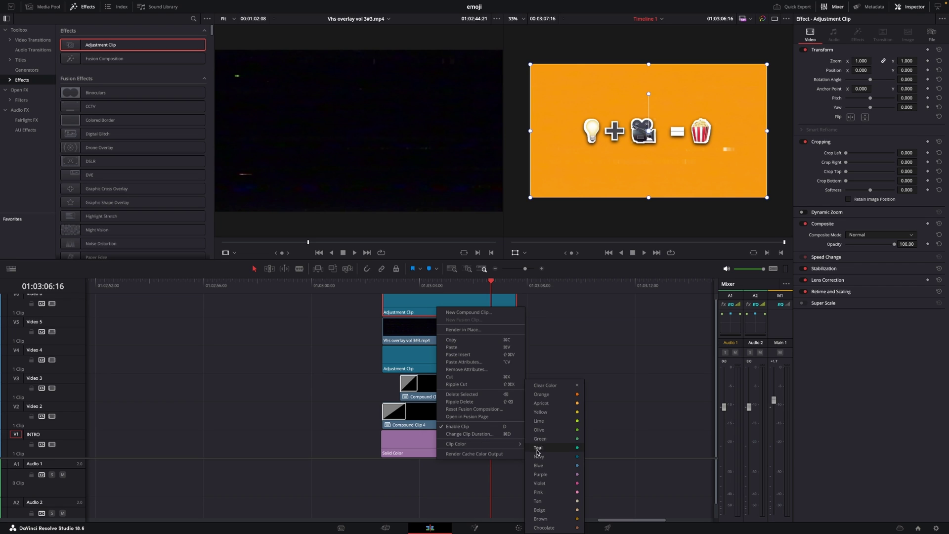
pyautogui.click(541, 394)
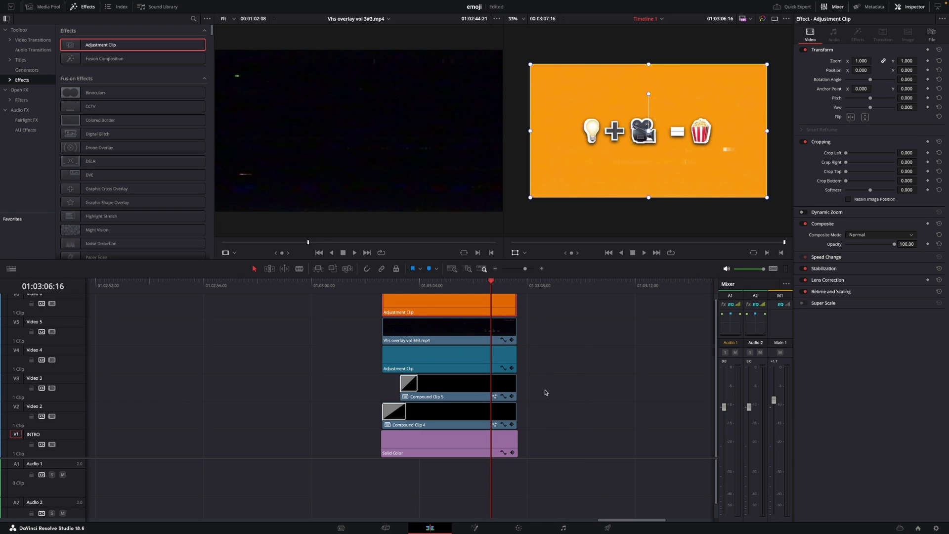
# - Adjust the linked RGB blur radius slightly on the orange adjustment clip's grade and return to the start of the title sequence
pyautogui.click(391, 283)
pyautogui.press('space')
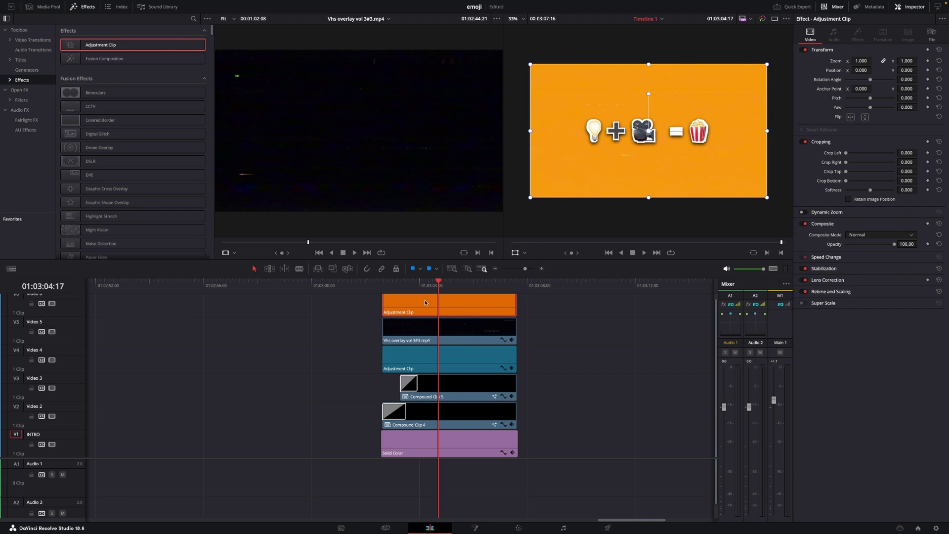
pyautogui.click(519, 529)
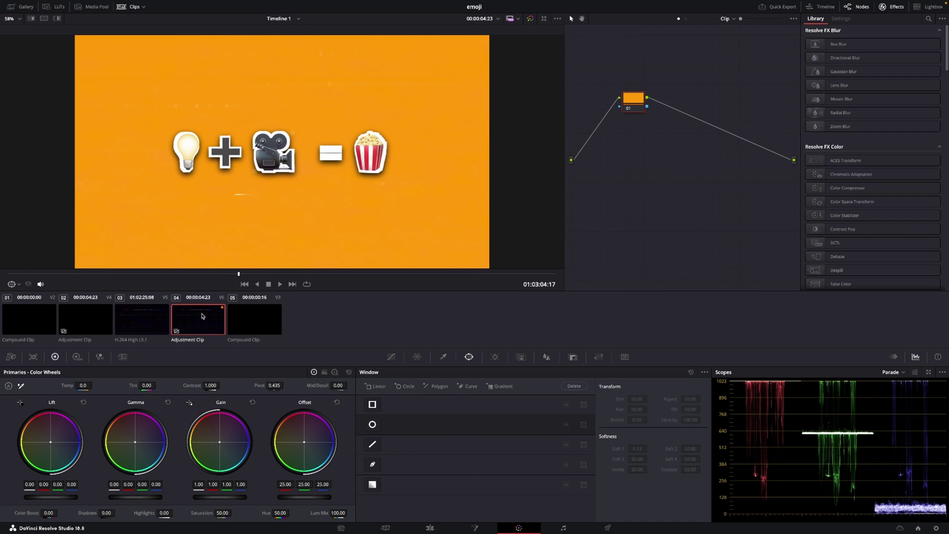
pyautogui.click(546, 357)
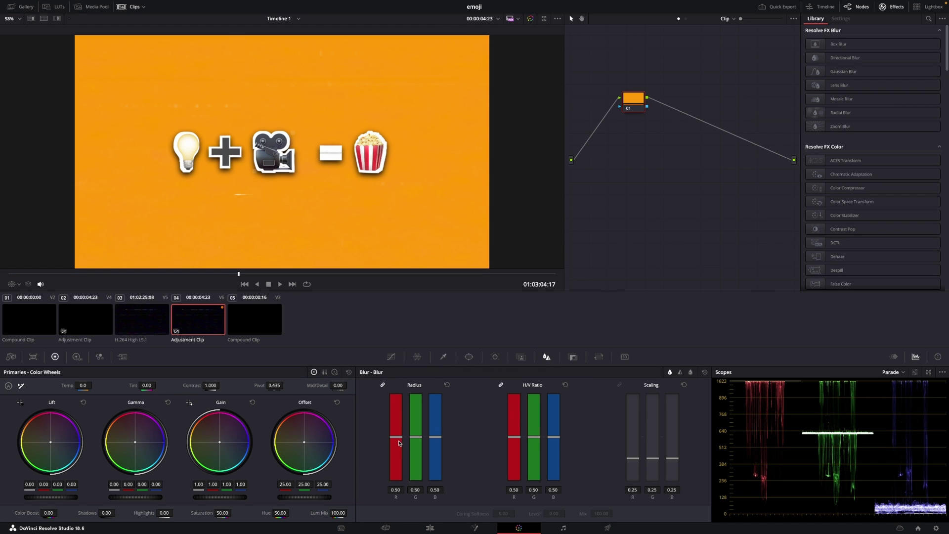
pyautogui.moveTo(400, 439); pyautogui.dragTo(397, 436)
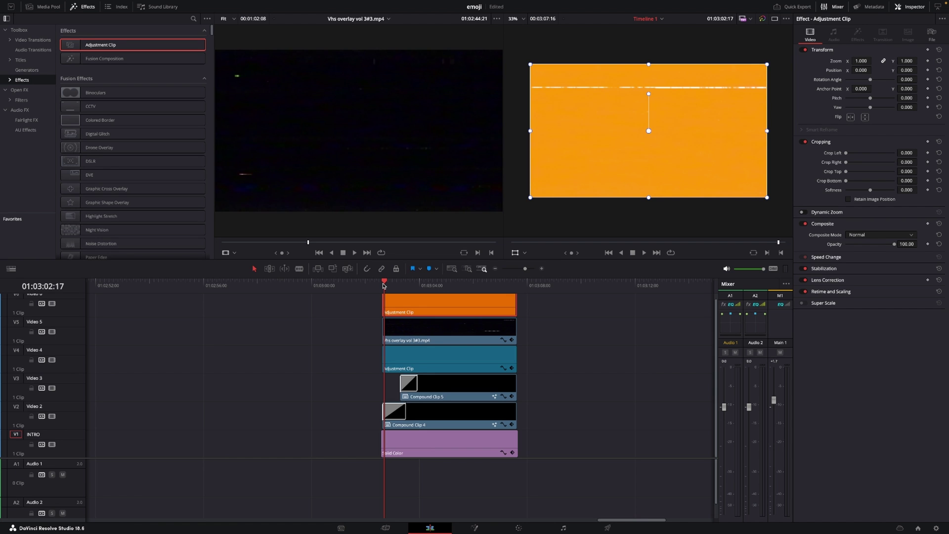
pyautogui.moveTo(385, 284); pyautogui.dragTo(383, 284)
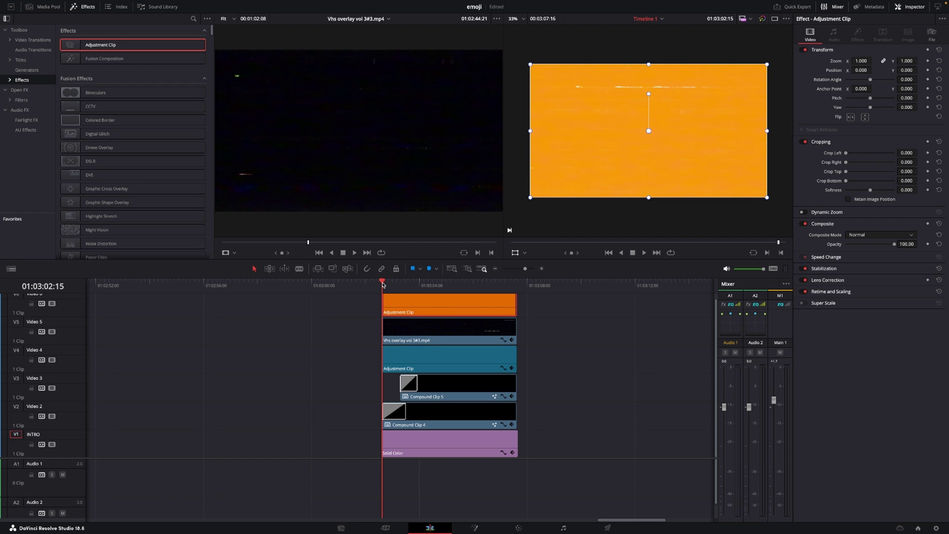